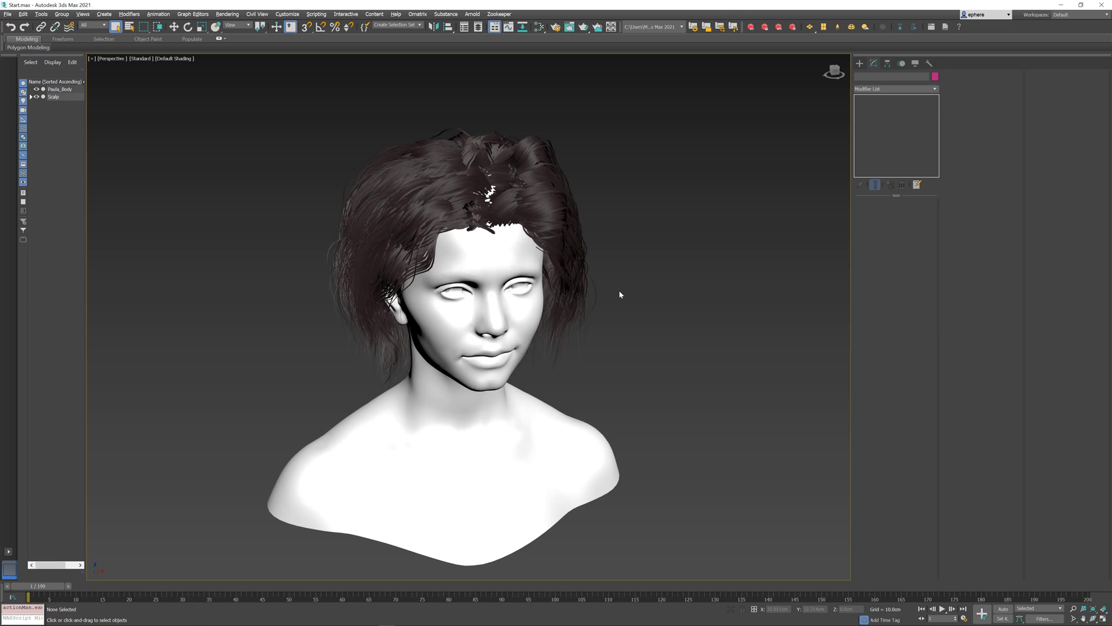
Add an Ox Edit Guides modifier to the FurBall hair.
{"action": "left_click", "coordinate": [565, 285]}
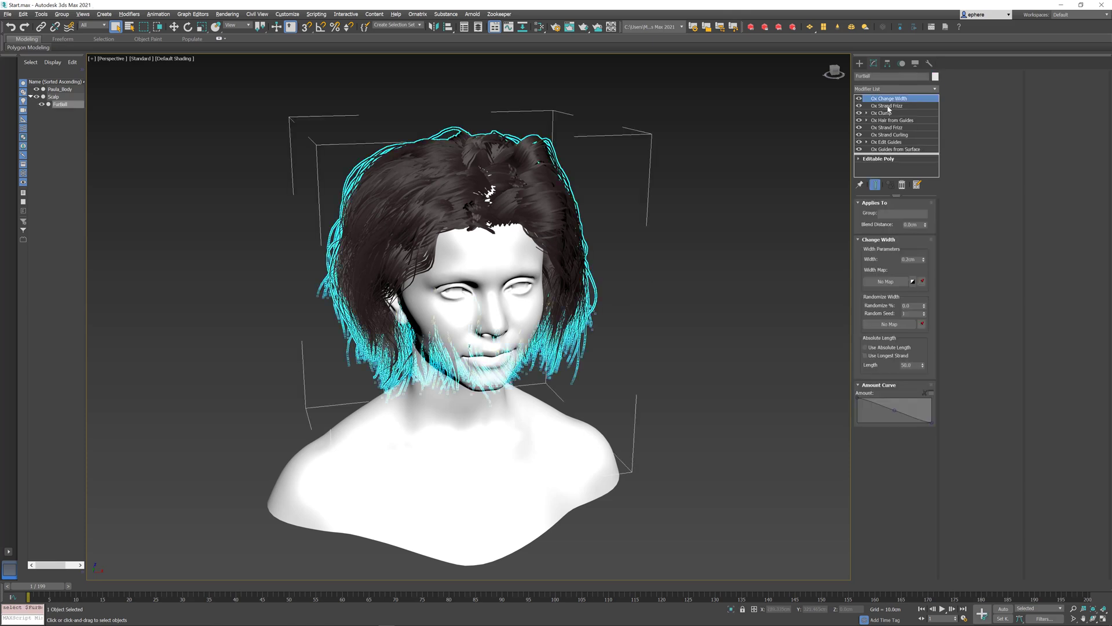
{"action": "left_click", "coordinate": [896, 89]}
{"action": "scroll", "coordinate": [937, 172], "scroll_direction": "down", "scroll_amount": 2}
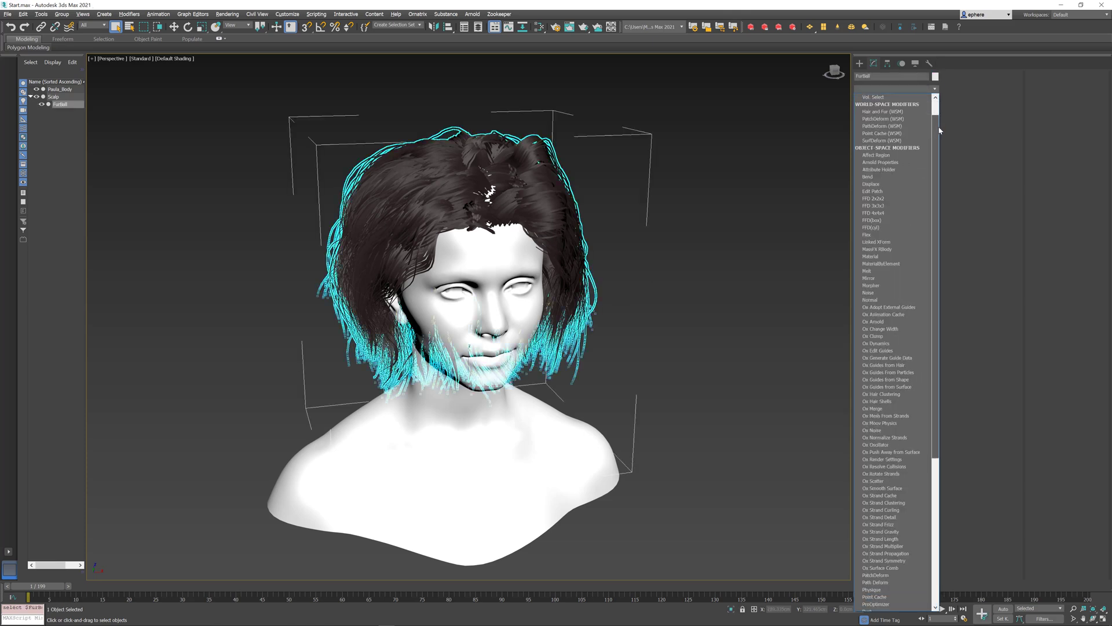
{"action": "left_click", "coordinate": [899, 325]}
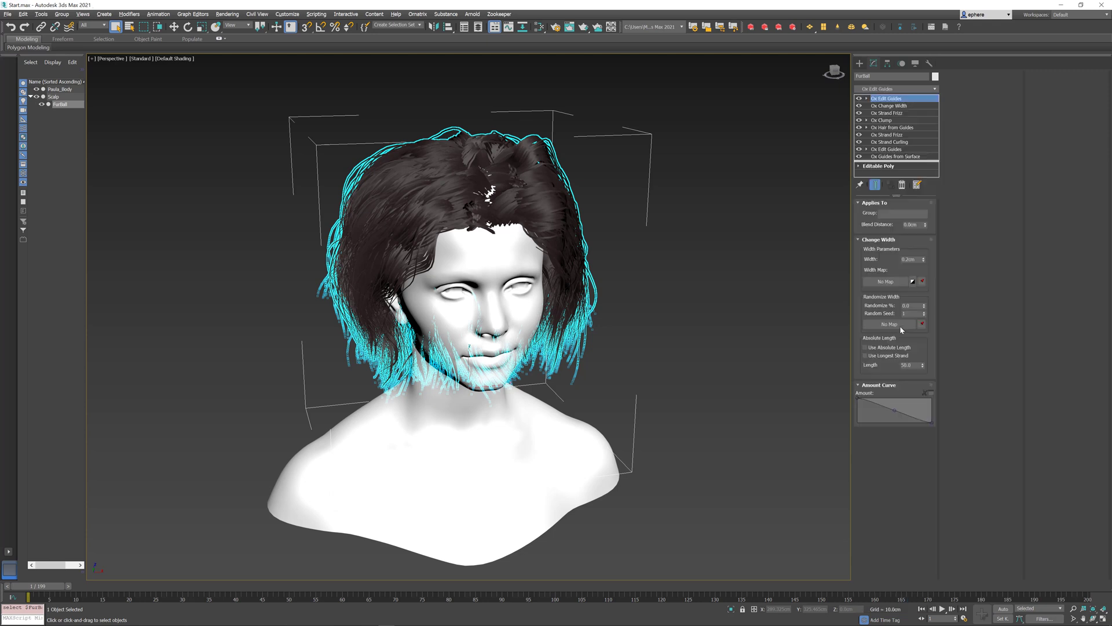
Turn on guide brushing and review the available guide channels.
{"action": "middle_click_drag", "start_coordinate": [598, 293], "coordinate": [606, 290], "text": "alt"}
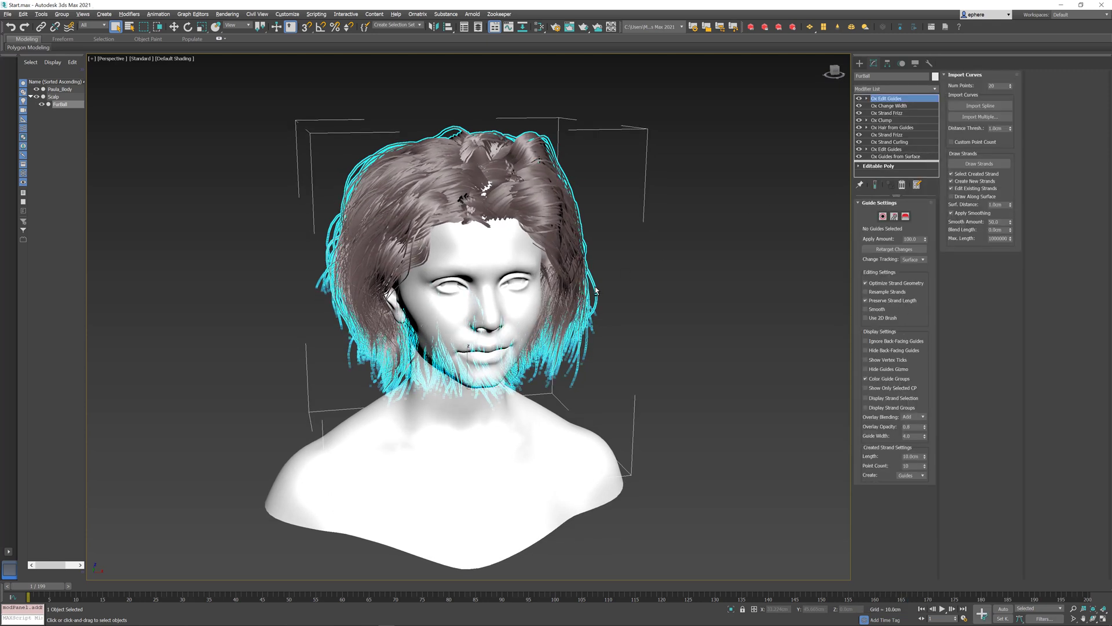
{"action": "left_click", "coordinate": [905, 216]}
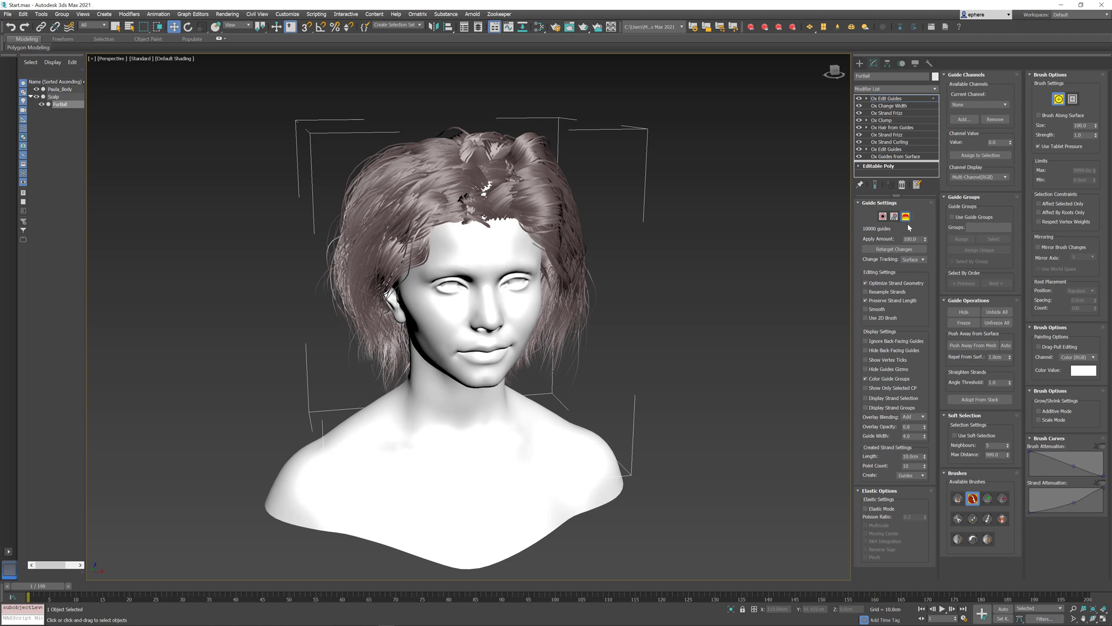
{"action": "left_click", "coordinate": [975, 106]}
{"action": "left_click", "coordinate": [978, 97]}
Add a per-vertex guide channel named Color_R.
{"action": "left_click", "coordinate": [969, 118]}
{"action": "triple_click", "coordinate": [577, 315]}
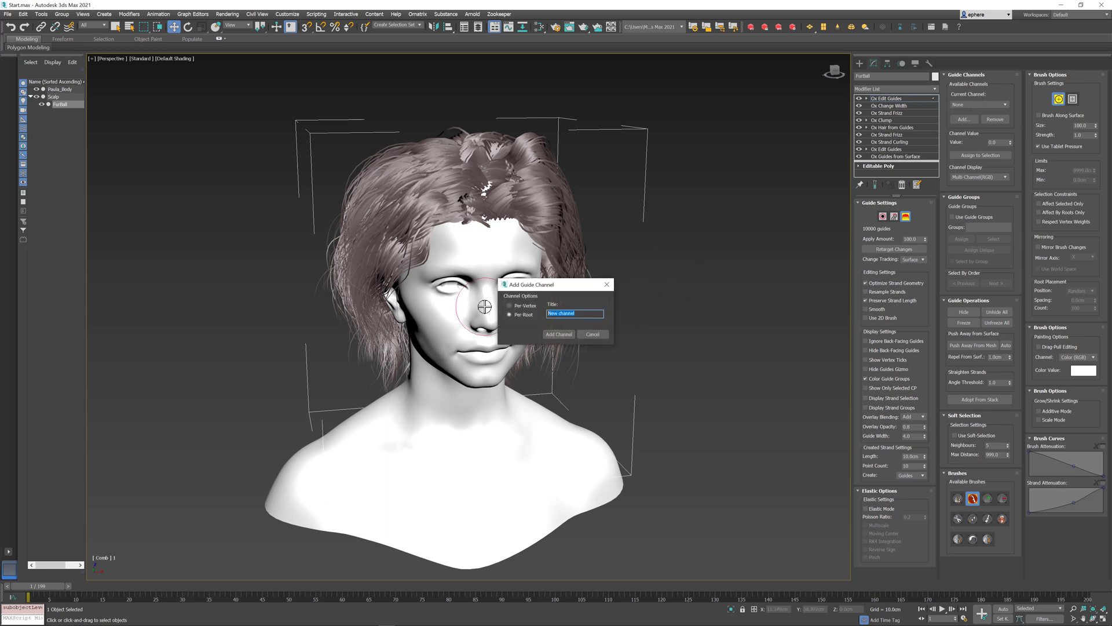
{"action": "type", "text": "Color_R"}
{"action": "left_click", "coordinate": [526, 307]}
{"action": "left_click_drag", "start_coordinate": [571, 313], "coordinate": [504, 315]}
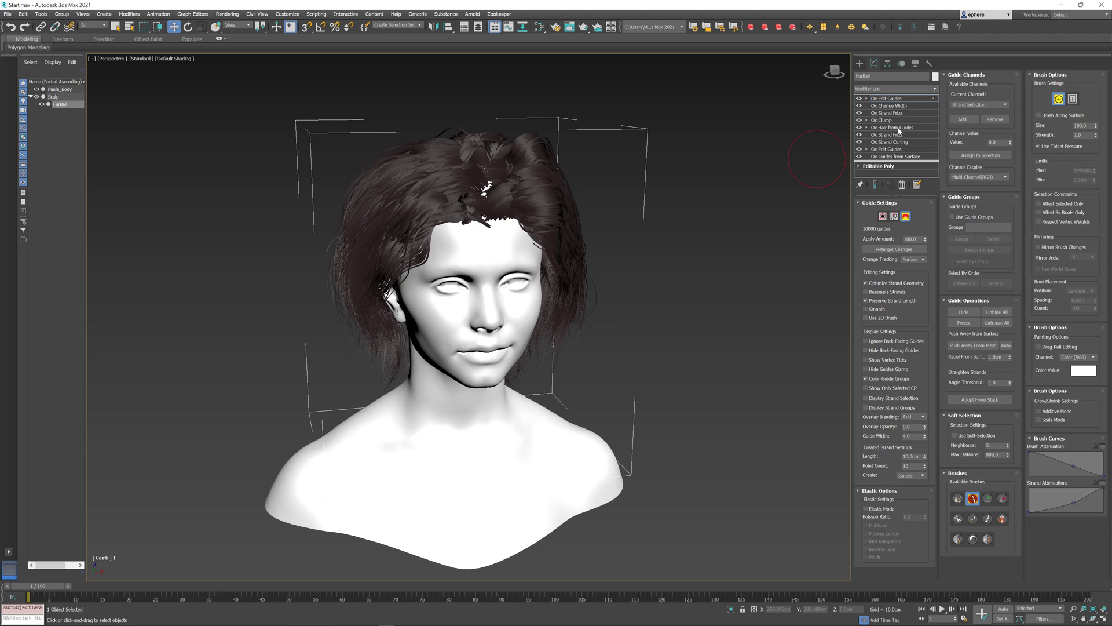
{"action": "left_click_drag", "start_coordinate": [561, 313], "coordinate": [568, 313]}
{"action": "left_click", "coordinate": [559, 334]}
Add a second per-vertex guide channel named Color_G.
{"action": "left_click", "coordinate": [964, 119]}
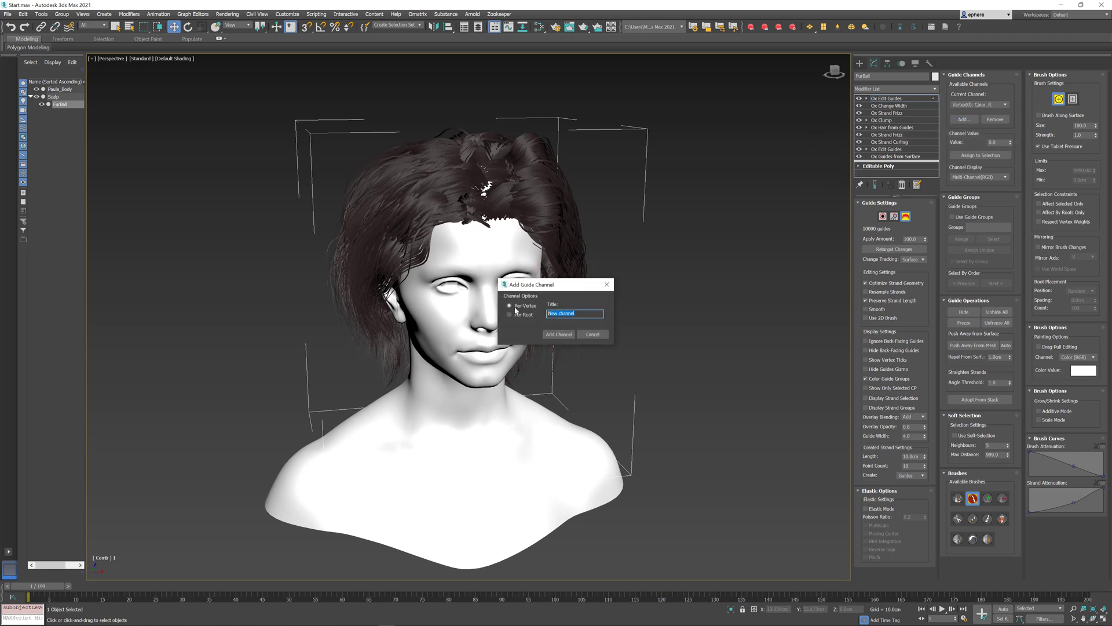
{"action": "type", "text": "G"}
{"action": "left_click", "coordinate": [559, 334]}
{"action": "left_click", "coordinate": [980, 103]}
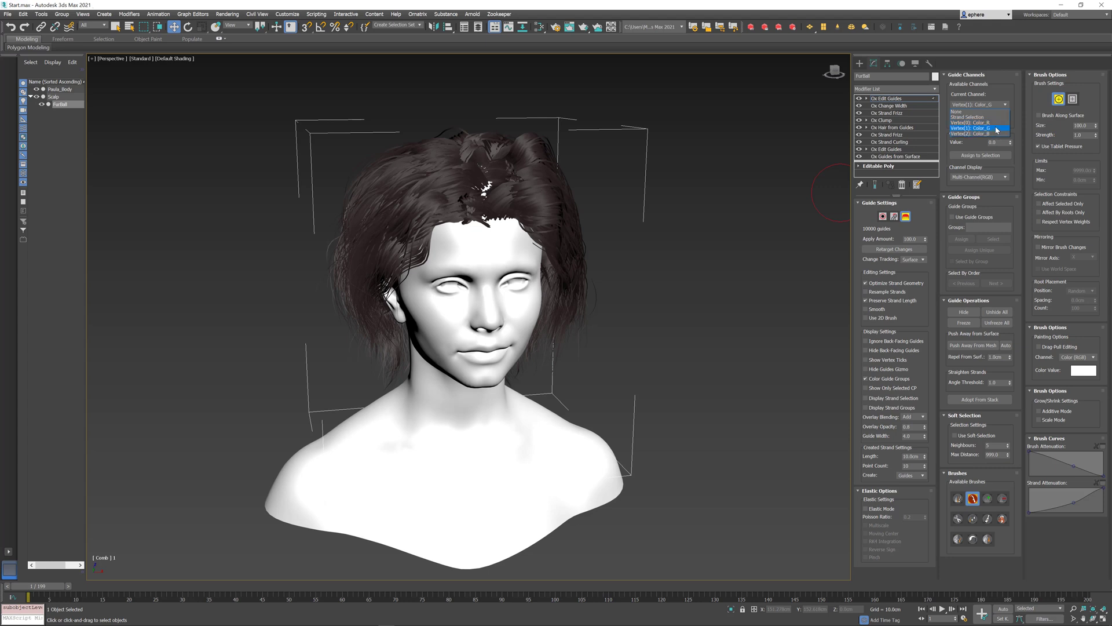
Make Vertex(0): Color_R the current channel with Multi-Channel (RGB) display.
{"action": "left_click", "coordinate": [995, 123]}
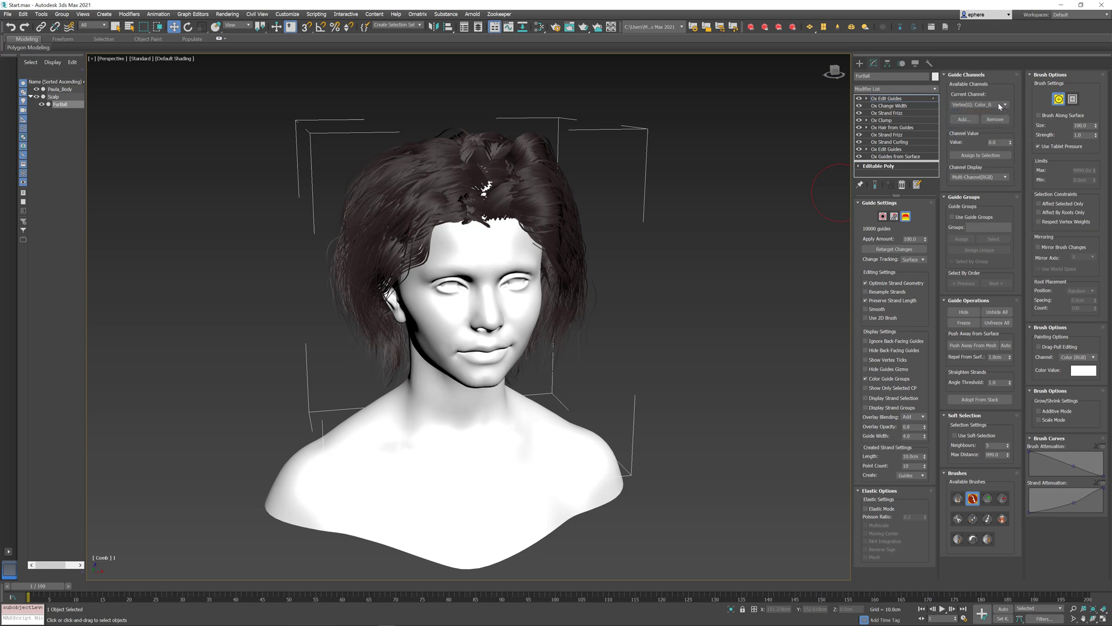
{"action": "left_click", "coordinate": [988, 179]}
{"action": "left_click", "coordinate": [993, 196]}
Switch the guide brush to Paint on the Color (RGB) channel.
{"action": "left_click", "coordinate": [987, 518]}
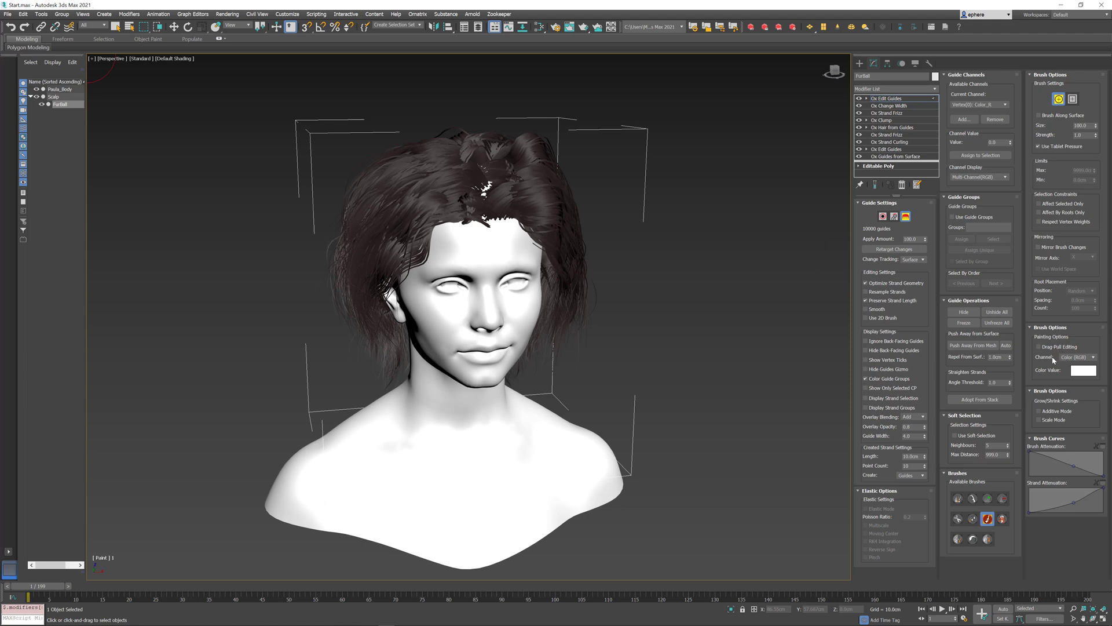
{"action": "left_click", "coordinate": [1072, 357]}
{"action": "left_click", "coordinate": [1069, 367]}
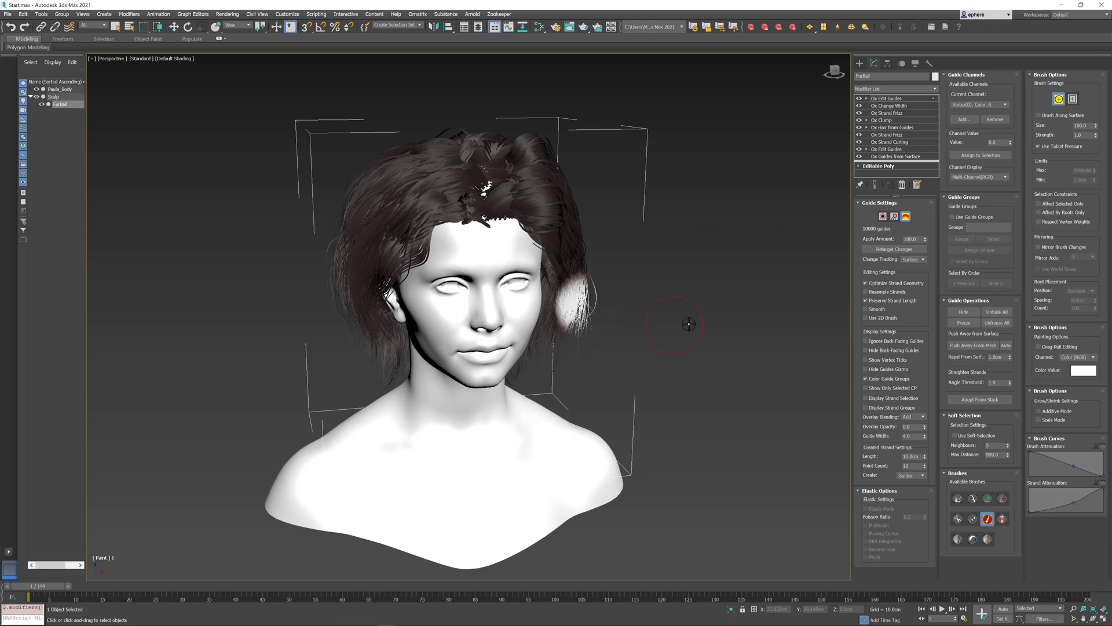
Paint the hair beside the cheeks and jaw green.
{"action": "left_click", "coordinate": [1081, 374]}
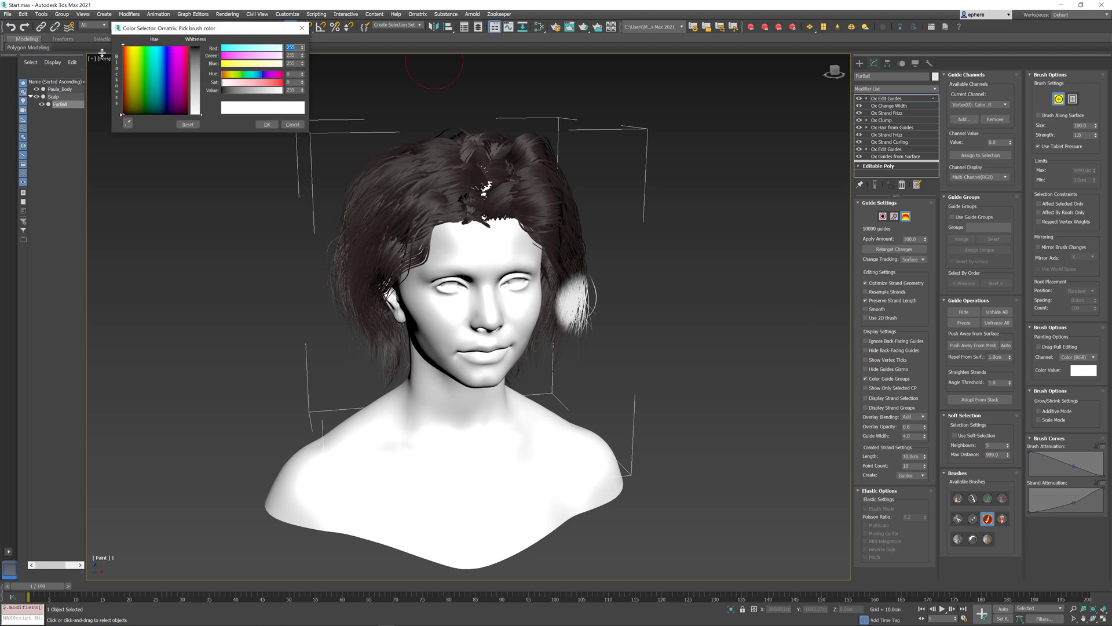
{"action": "left_click_drag", "start_coordinate": [201, 114], "coordinate": [201, 46]}
{"action": "left_click", "coordinate": [267, 125]}
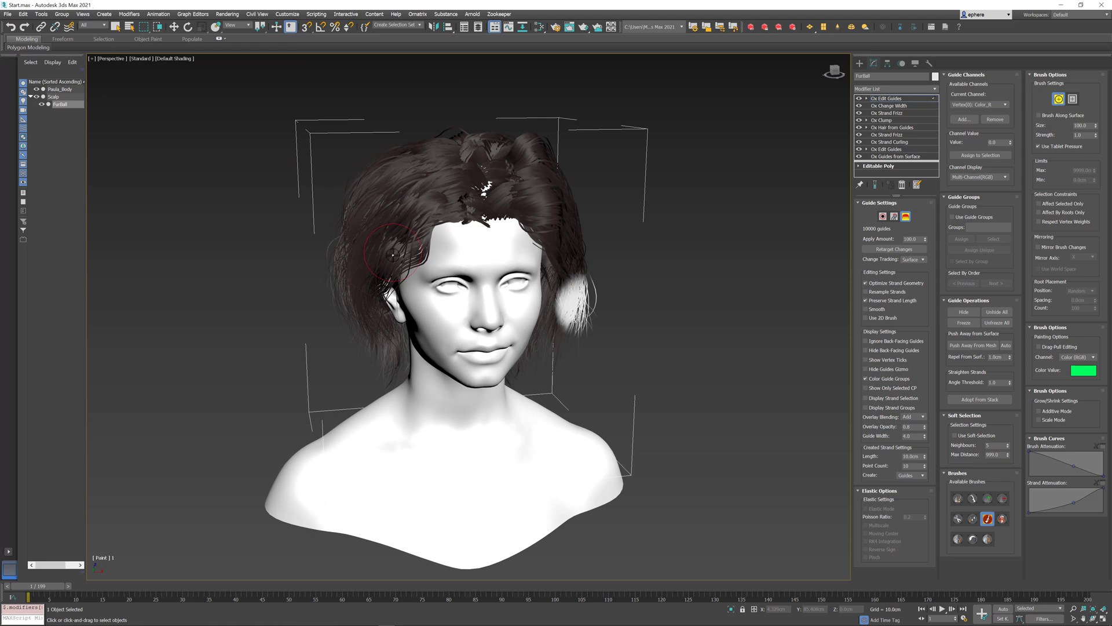
{"action": "mouse_move", "coordinate": [385, 325]}
{"action": "left_mouse_down"}
{"action": "mouse_move", "coordinate": [377, 347]}
{"action": "mouse_move", "coordinate": [389, 374]}
{"action": "mouse_move", "coordinate": [513, 366]}
{"action": "mouse_move", "coordinate": [562, 333]}
{"action": "mouse_move", "coordinate": [530, 359]}
{"action": "mouse_move", "coordinate": [565, 325]}
{"action": "mouse_move", "coordinate": [582, 266]}
{"action": "mouse_move", "coordinate": [383, 313]}
{"action": "mouse_move", "coordinate": [342, 281]}
{"action": "left_mouse_up"}
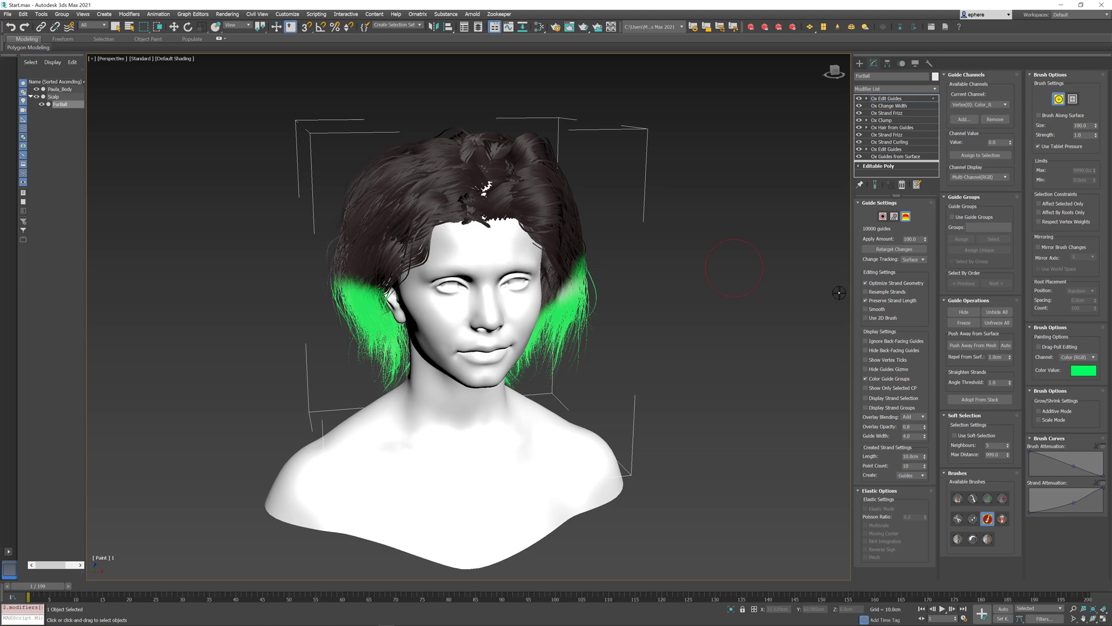
Paint the hair on top of the head yellow.
{"action": "left_click", "coordinate": [1083, 370]}
{"action": "left_click", "coordinate": [135, 48]}
{"action": "left_click_drag", "start_coordinate": [134, 47], "coordinate": [133, 48]}
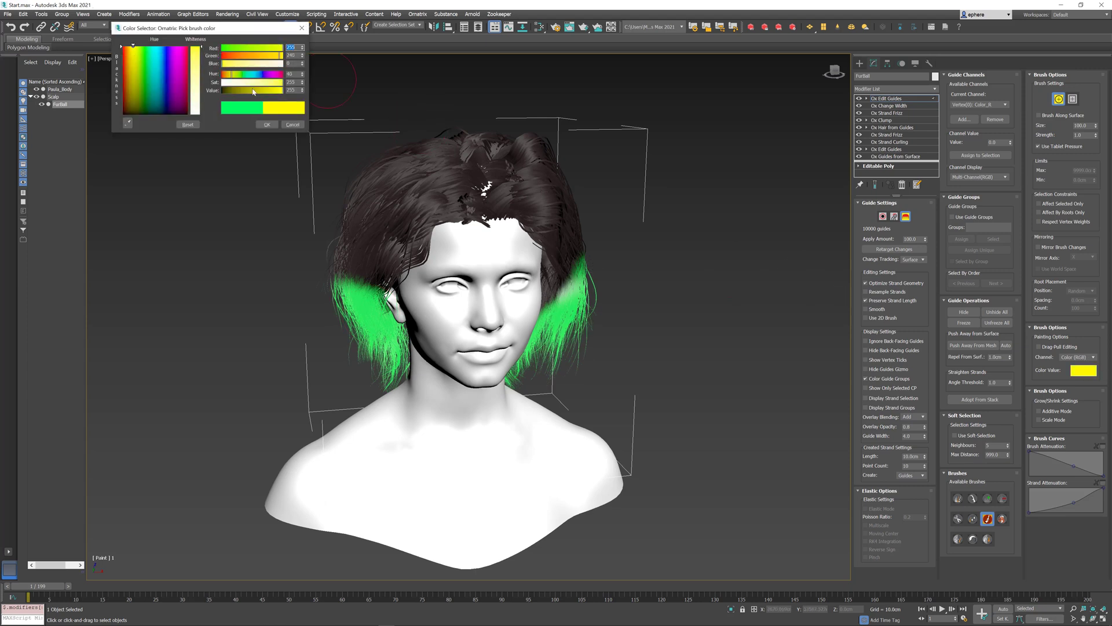
{"action": "left_click", "coordinate": [266, 124]}
{"action": "mouse_move", "coordinate": [481, 223]}
{"action": "left_mouse_down"}
{"action": "mouse_move", "coordinate": [472, 150]}
{"action": "mouse_move", "coordinate": [478, 183]}
{"action": "mouse_move", "coordinate": [443, 152]}
{"action": "mouse_move", "coordinate": [515, 171]}
{"action": "mouse_move", "coordinate": [502, 143]}
{"action": "left_mouse_up"}
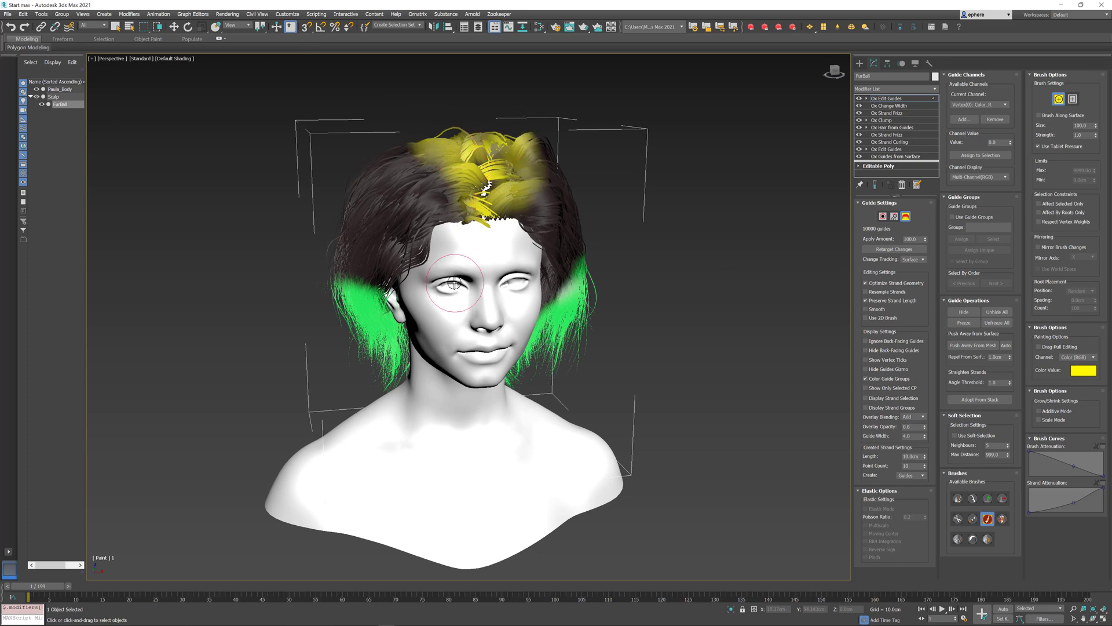
Paint the upper-left side of the hair cyan.
{"action": "mouse_move", "coordinate": [470, 249]}
{"action": "middle_mouse_down", "text": "alt"}
{"action": "mouse_move", "coordinate": [405, 249]}
{"action": "mouse_move", "coordinate": [487, 258]}
{"action": "mouse_move", "coordinate": [453, 263]}
{"action": "mouse_move", "coordinate": [464, 255]}
{"action": "middle_mouse_up", "text": "alt"}
{"action": "left_click", "coordinate": [1084, 370]}
{"action": "left_click", "coordinate": [157, 64]}
{"action": "left_click", "coordinate": [267, 124]}
{"action": "left_click_drag", "start_coordinate": [406, 162], "coordinate": [371, 191]}
Paint the middle section of the hair red and check the back.
{"action": "middle_click_drag", "start_coordinate": [558, 218], "coordinate": [463, 255], "text": "alt"}
{"action": "left_click", "coordinate": [1084, 370]}
{"action": "left_click", "coordinate": [119, 41]}
{"action": "left_click", "coordinate": [267, 124]}
{"action": "mouse_move", "coordinate": [510, 221]}
{"action": "left_mouse_down"}
{"action": "mouse_move", "coordinate": [376, 261]}
{"action": "mouse_move", "coordinate": [347, 238]}
{"action": "left_mouse_up"}
{"action": "middle_click_drag", "start_coordinate": [370, 249], "coordinate": [494, 264], "text": "alt"}
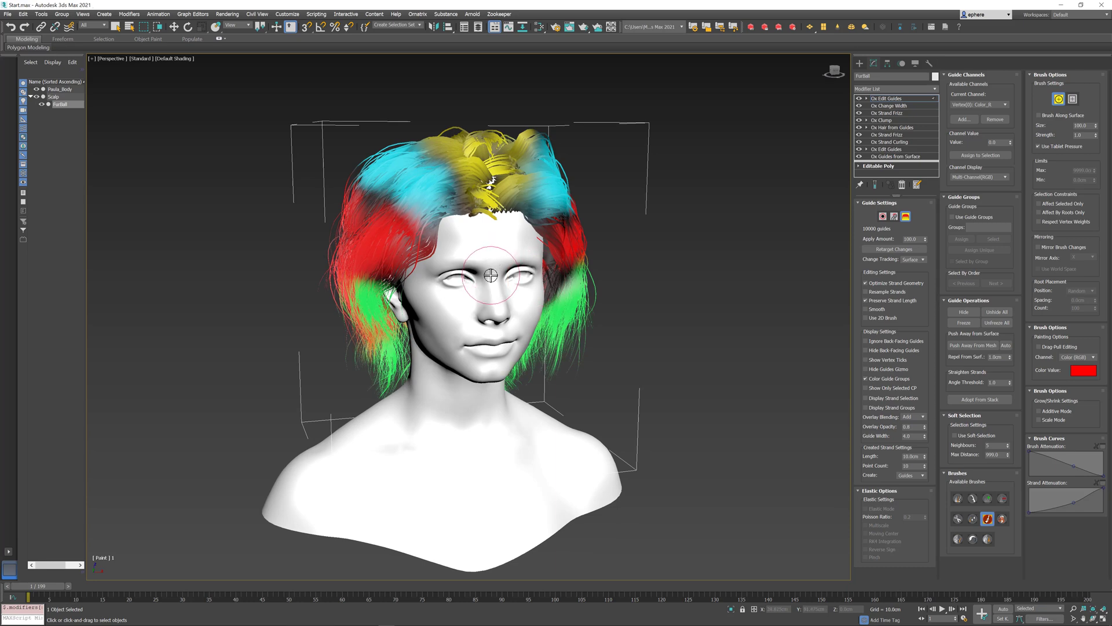
{"action": "mouse_move", "coordinate": [481, 286]}
{"action": "middle_mouse_down", "text": "alt"}
{"action": "mouse_move", "coordinate": [522, 287]}
{"action": "mouse_move", "coordinate": [461, 276]}
{"action": "mouse_move", "coordinate": [521, 282]}
{"action": "middle_mouse_up", "text": "alt"}
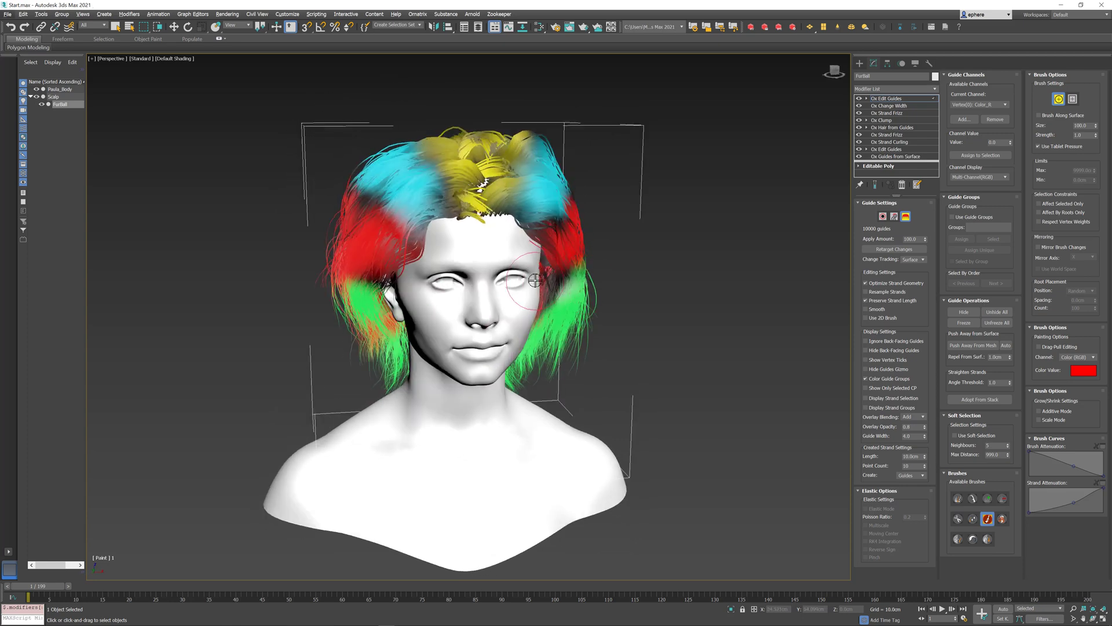
Exit brushing, add Ox Arnold, and export the Color_R, Color_G and Color_B strand channels.
{"action": "left_click", "coordinate": [896, 102]}
{"action": "left_click", "coordinate": [924, 90]}
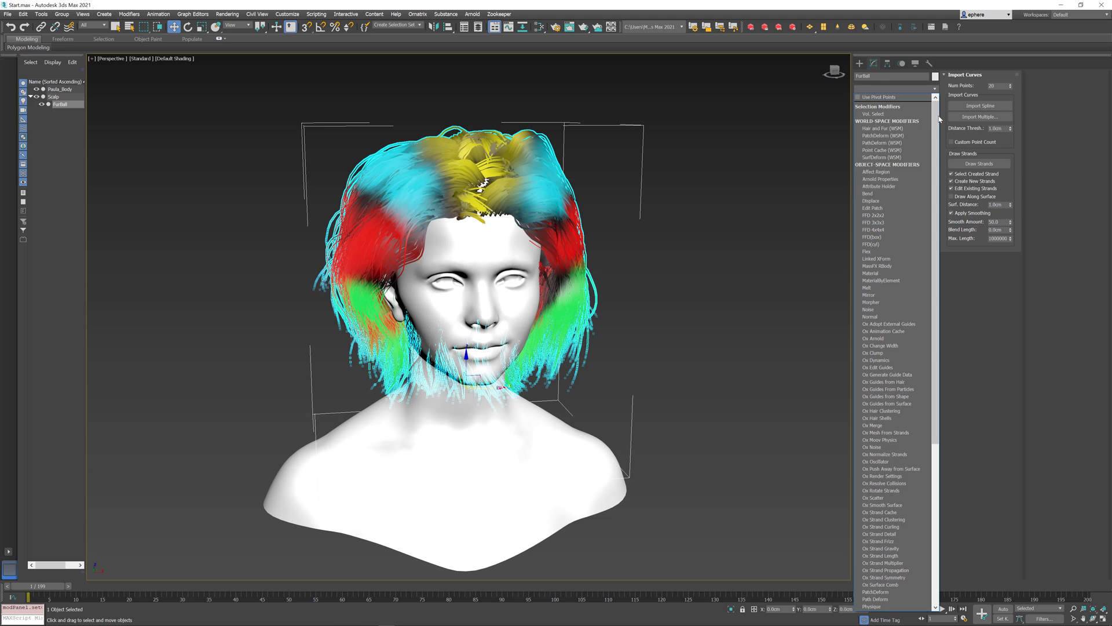
{"action": "scroll", "coordinate": [903, 266], "scroll_direction": "down", "scroll_amount": 3}
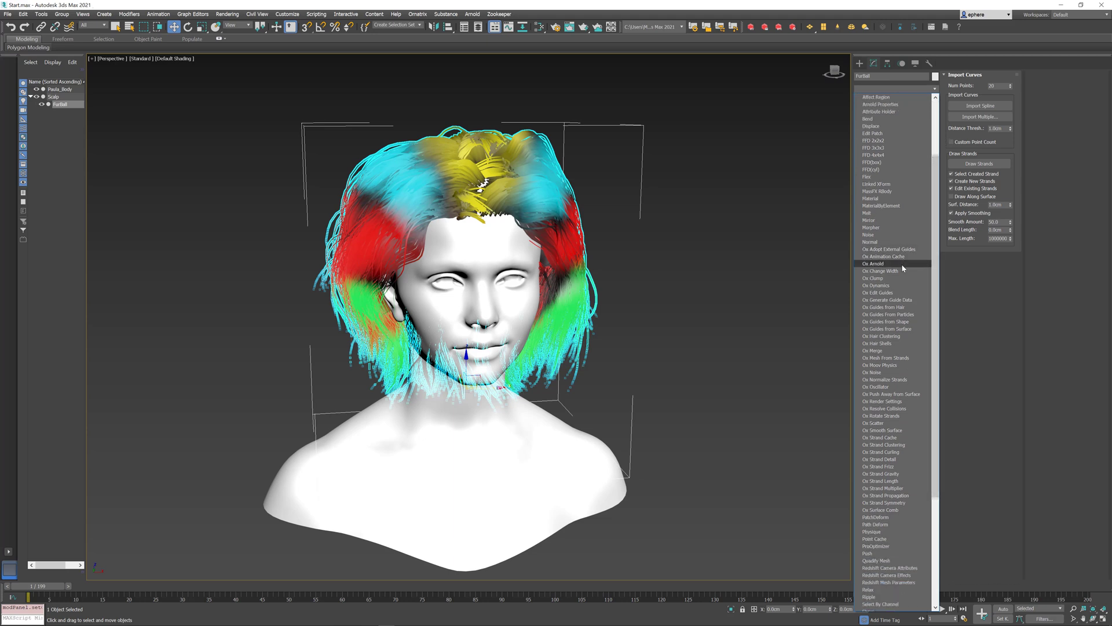
{"action": "left_click", "coordinate": [880, 264]}
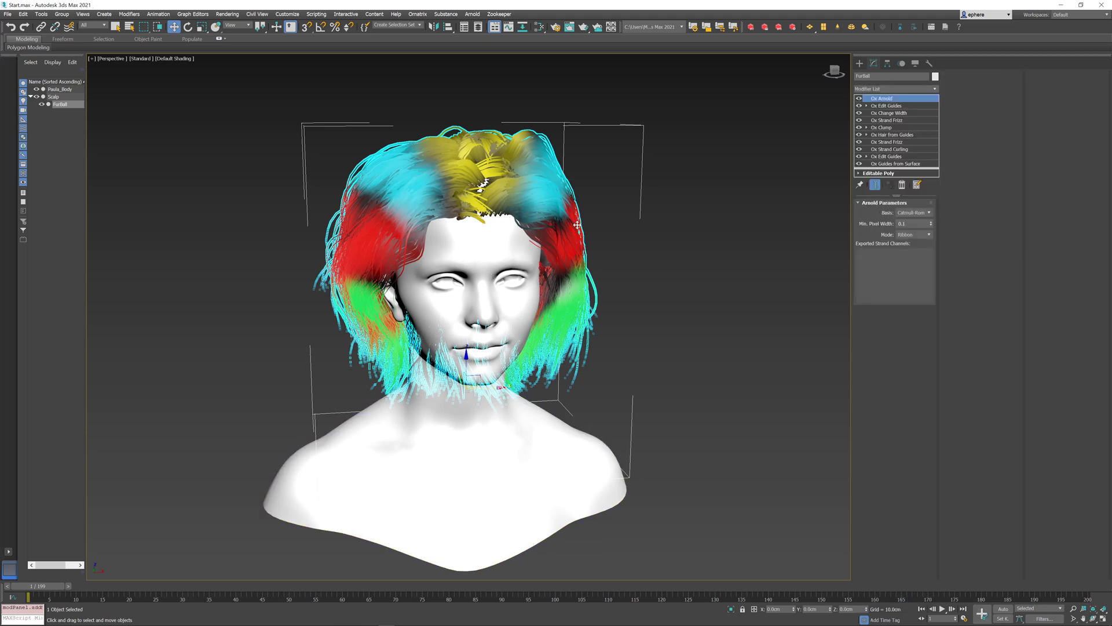
{"action": "left_click", "coordinate": [891, 99]}
{"action": "left_click_drag", "start_coordinate": [884, 263], "coordinate": [885, 282]}
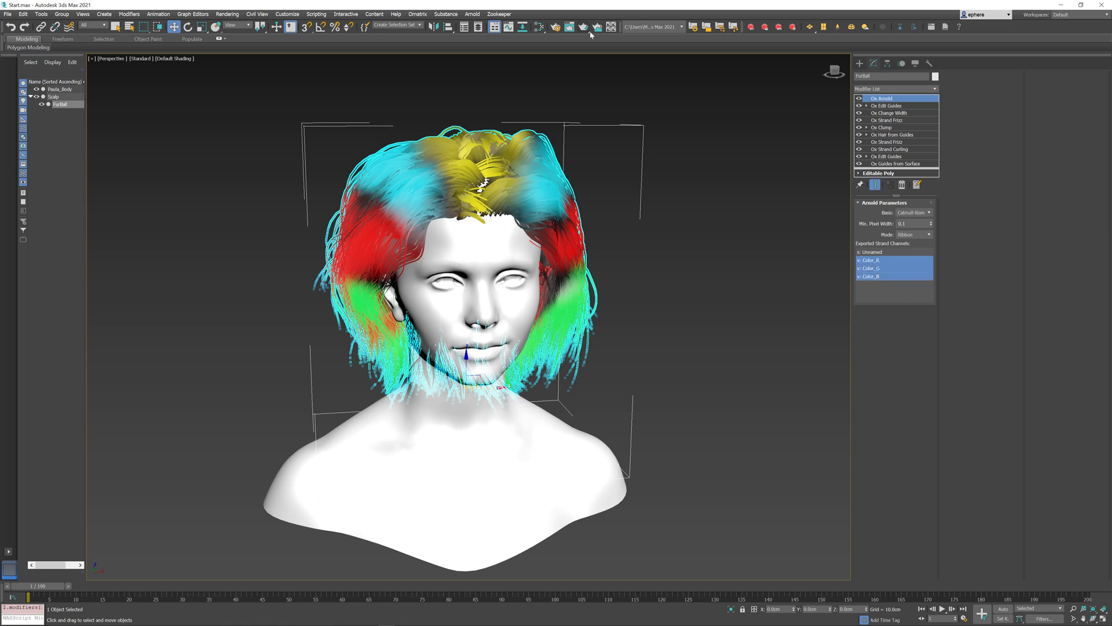
Close Render Setup (F10) and open the Slate Material Editor beside the bust.
{"action": "left_click", "coordinate": [224, 15]}
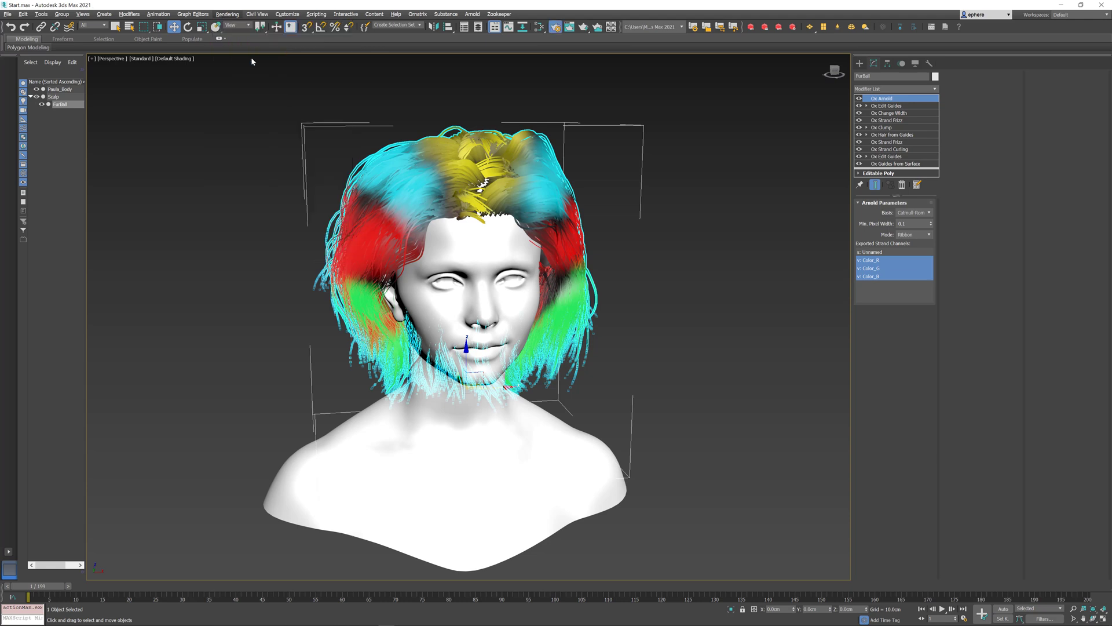
{"action": "key", "text": "F10"}
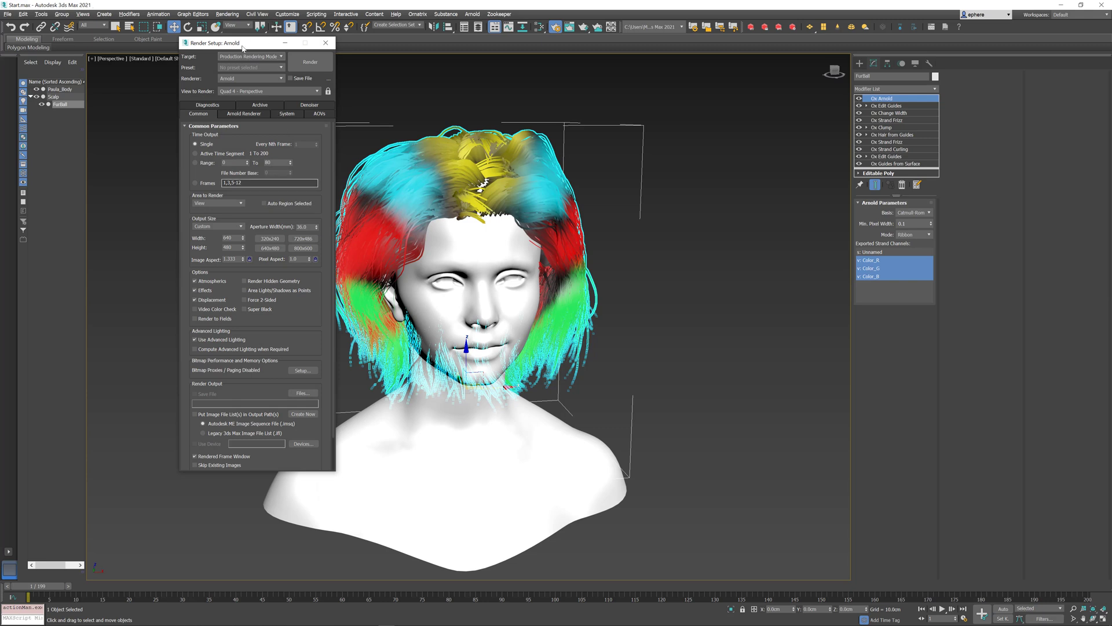
{"action": "left_click_drag", "start_coordinate": [246, 47], "coordinate": [249, 143]}
{"action": "left_click", "coordinate": [331, 139]}
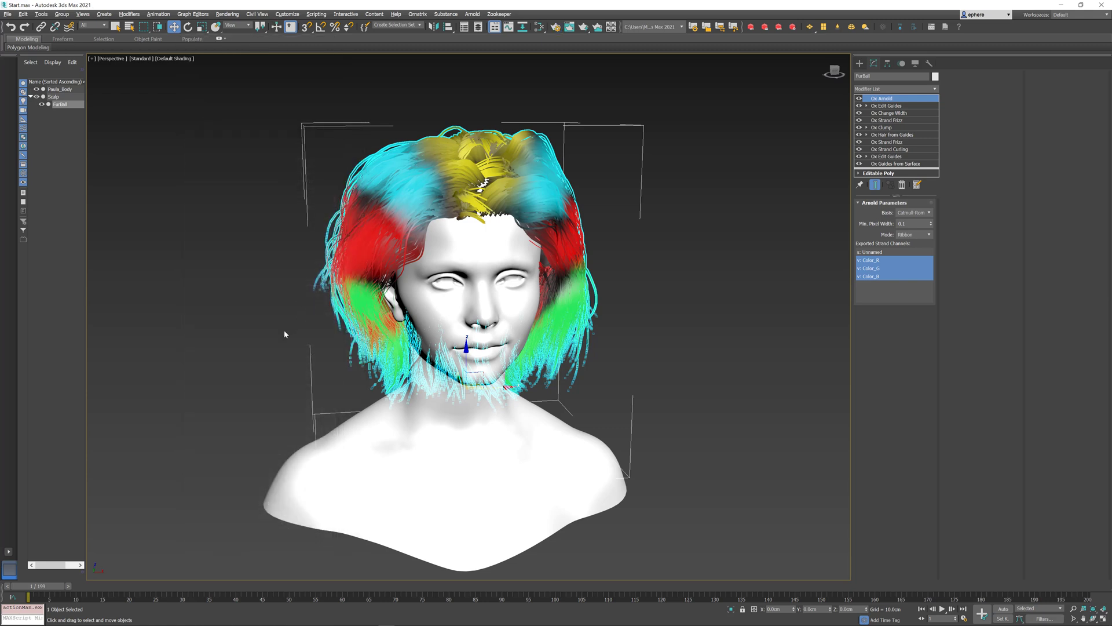
{"action": "key", "text": "m"}
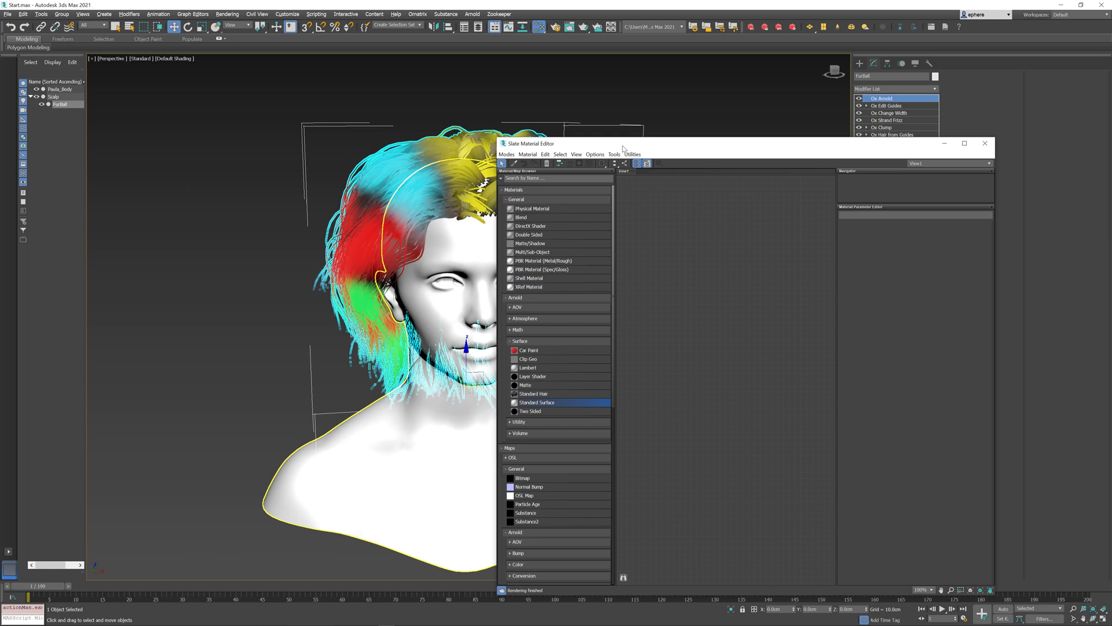
{"action": "left_click_drag", "start_coordinate": [622, 149], "coordinate": [679, 124]}
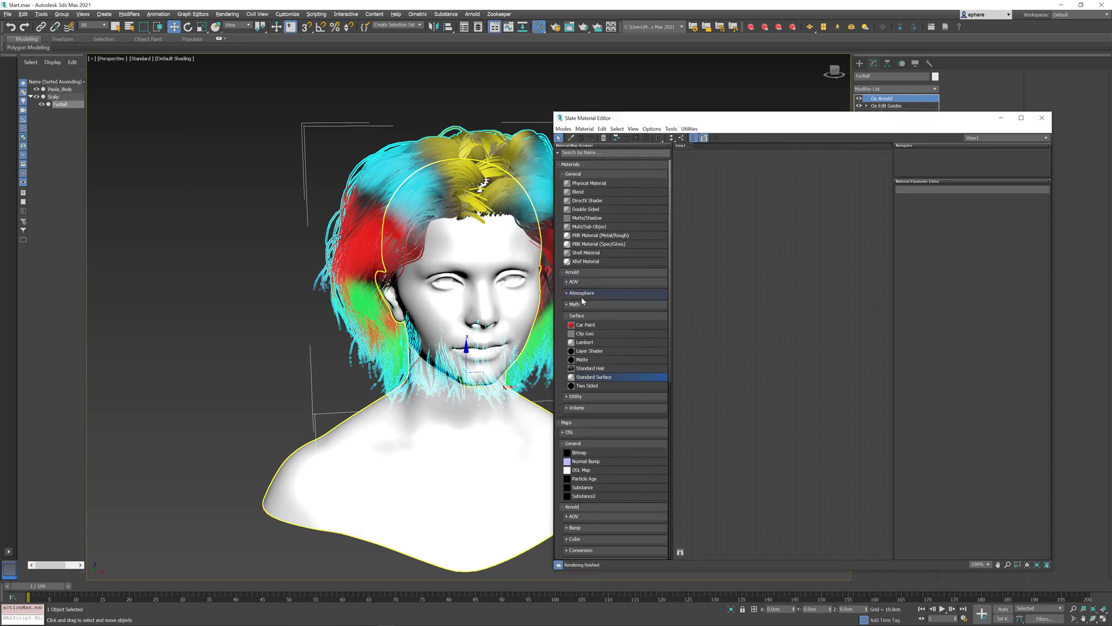
Create a Standard Hair material and assign it to the selected hair.
{"action": "left_click_drag", "start_coordinate": [591, 368], "coordinate": [809, 277]}
{"action": "right_click", "coordinate": [807, 274]}
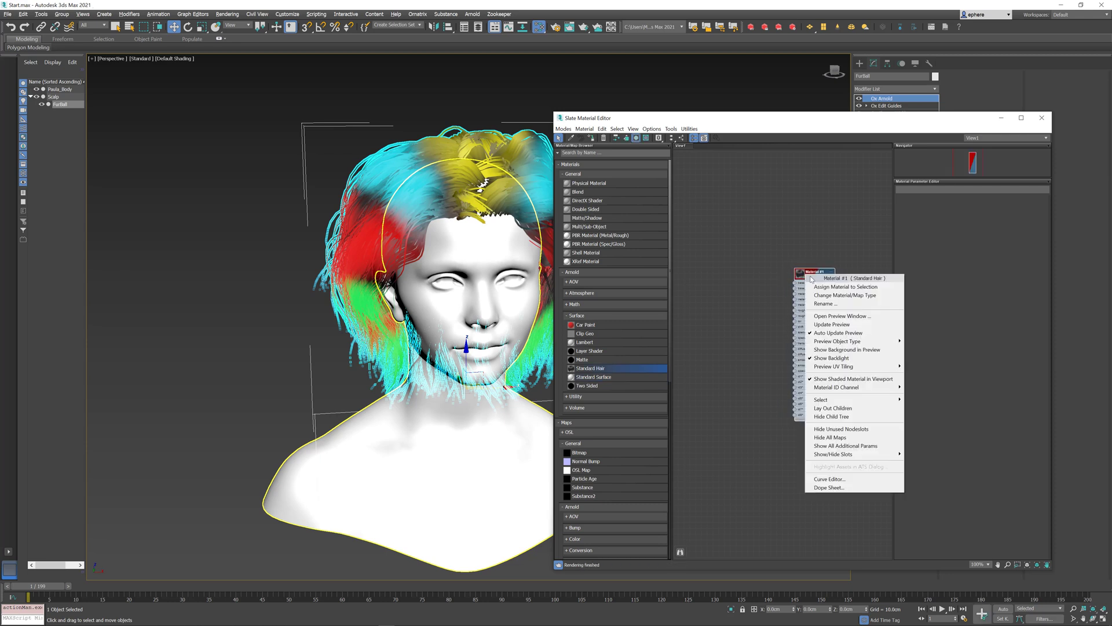
{"action": "left_click", "coordinate": [822, 287]}
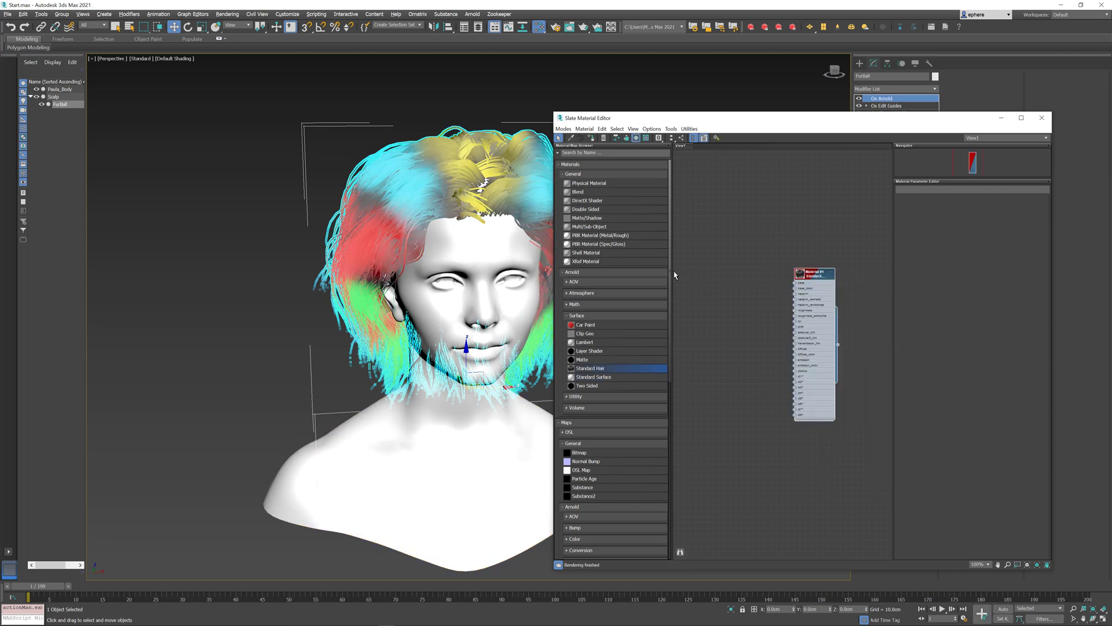
Wire a User Data RGB map into base_color with its Attribute set to Color.
{"action": "left_click_drag", "start_coordinate": [674, 276], "coordinate": [676, 395]}
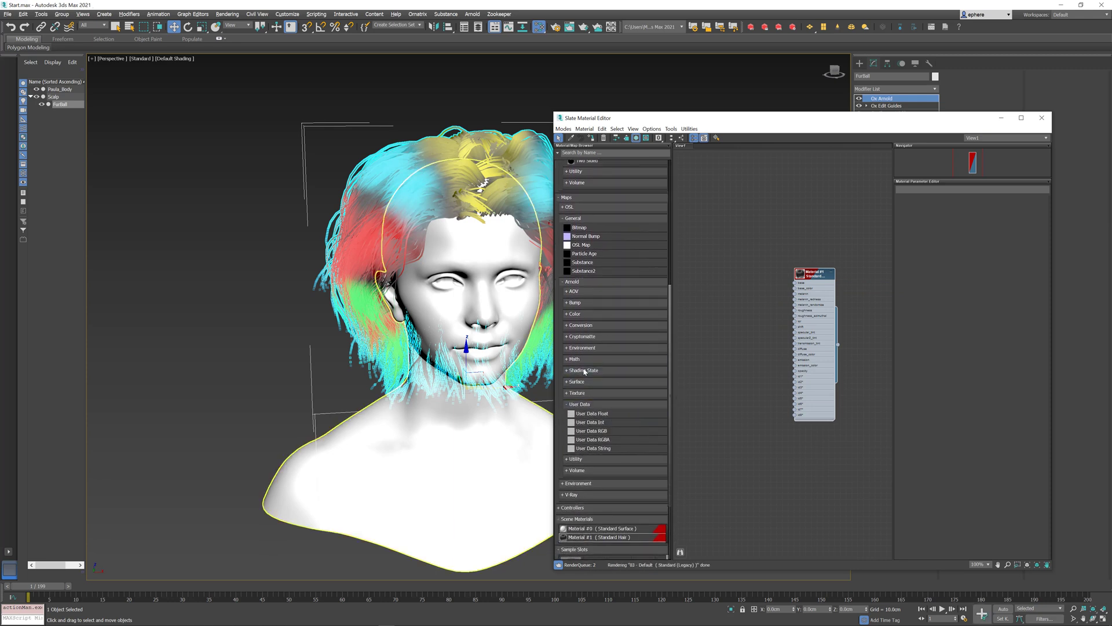
{"action": "left_click", "coordinate": [656, 430]}
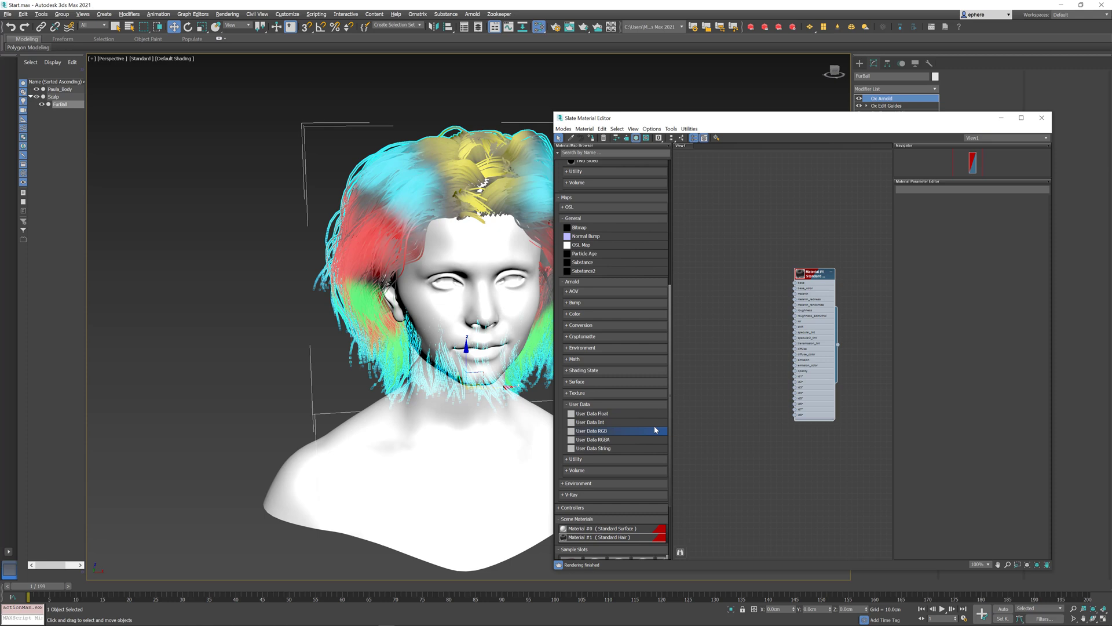
{"action": "left_click_drag", "start_coordinate": [731, 378], "coordinate": [715, 383]}
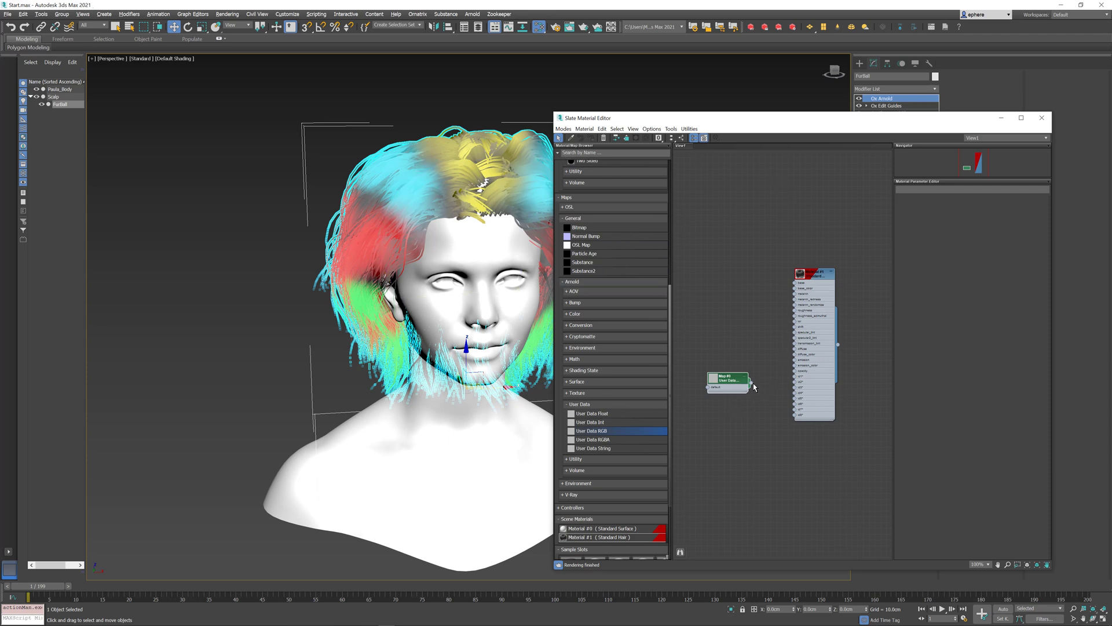
{"action": "left_click_drag", "start_coordinate": [752, 383], "coordinate": [796, 290]}
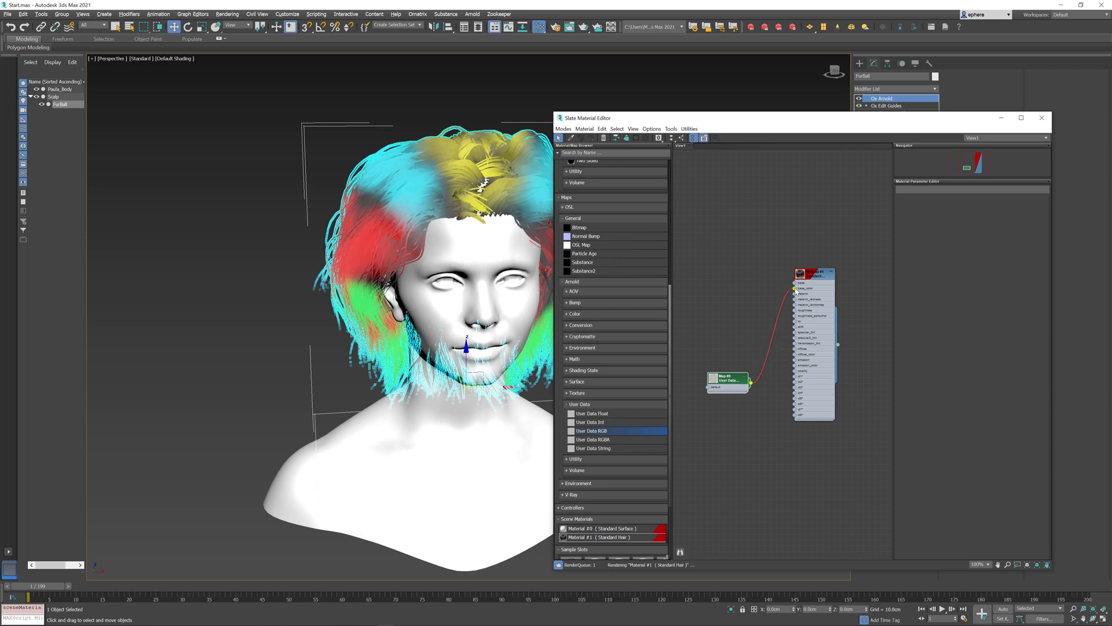
{"action": "left_click", "coordinate": [734, 381]}
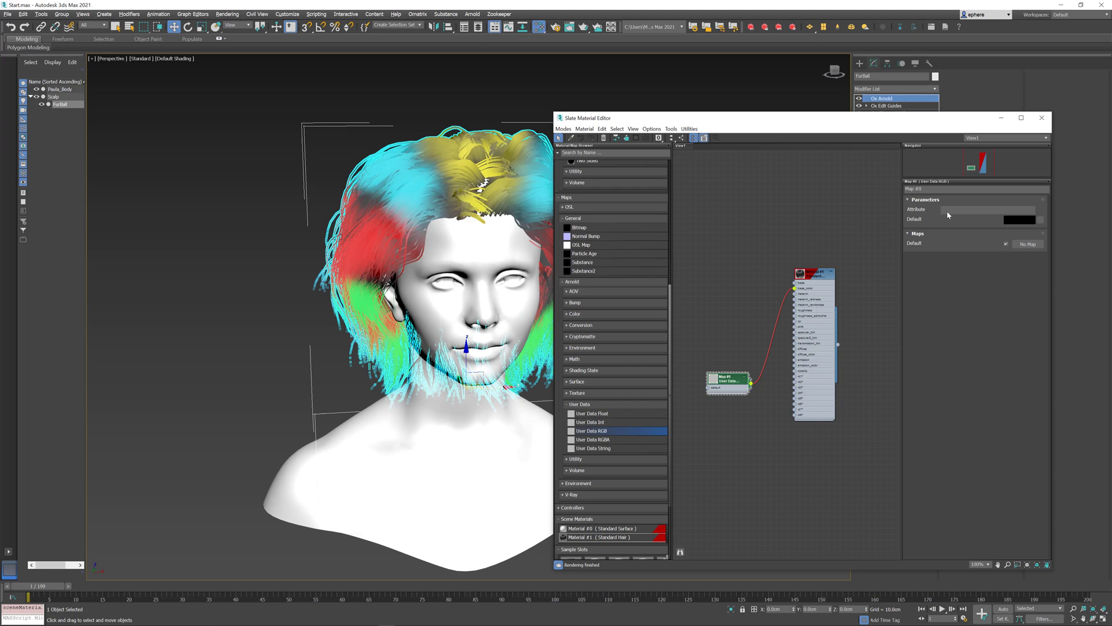
{"action": "left_click", "coordinate": [983, 209]}
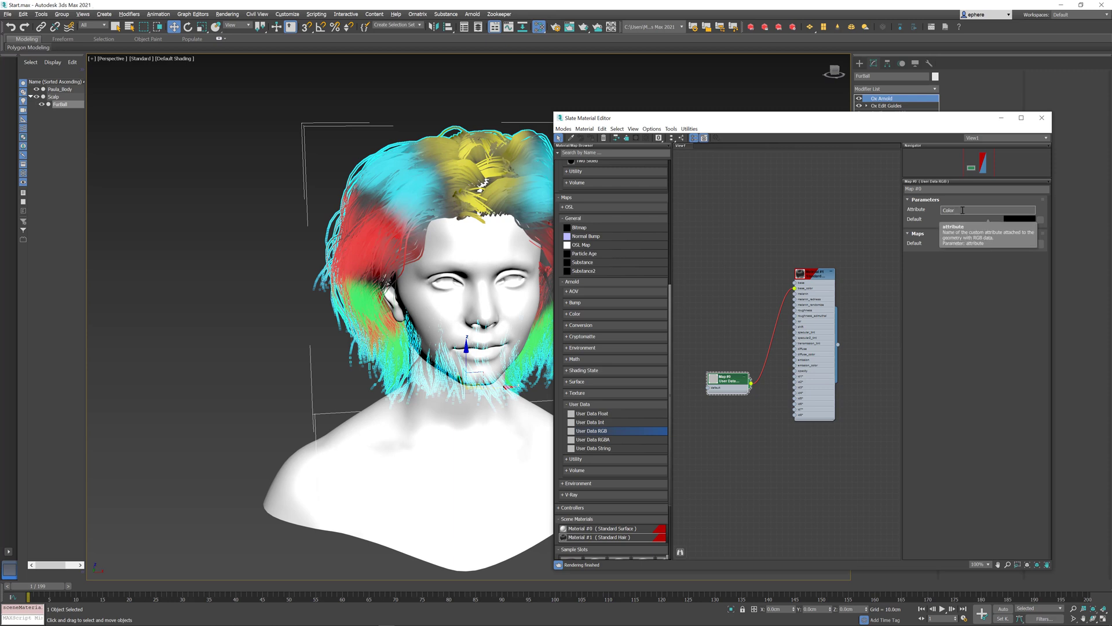
{"action": "double_click", "coordinate": [962, 210]}
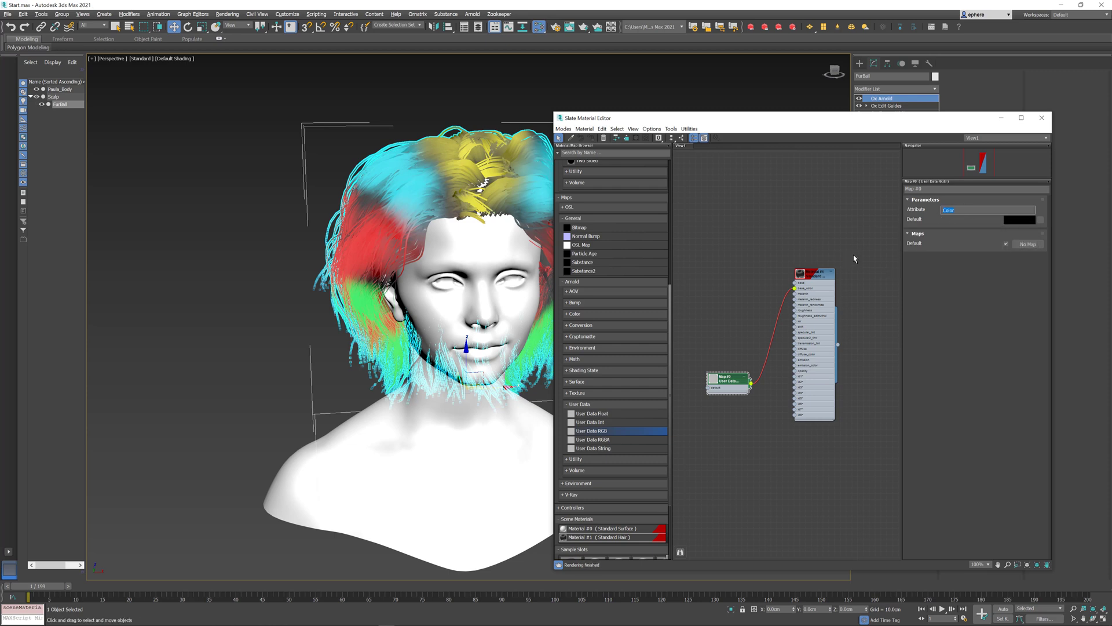
Lower the Standard Hair Melanin to about 0.47 and render a test frame.
{"action": "left_click", "coordinate": [822, 274]}
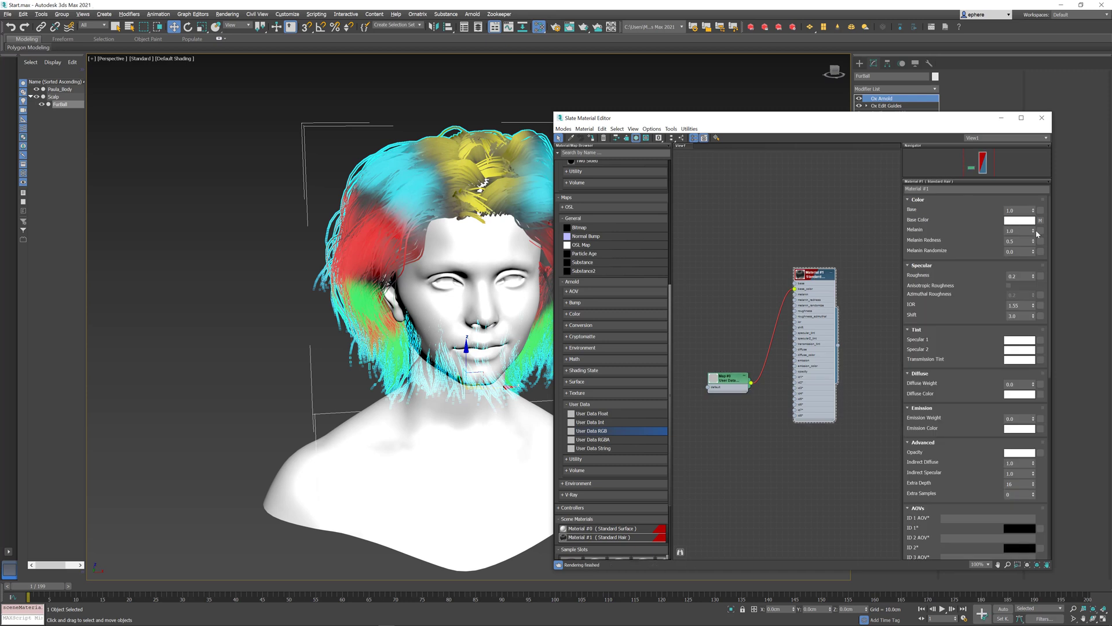
{"action": "left_click_drag", "start_coordinate": [1035, 233], "coordinate": [1035, 239]}
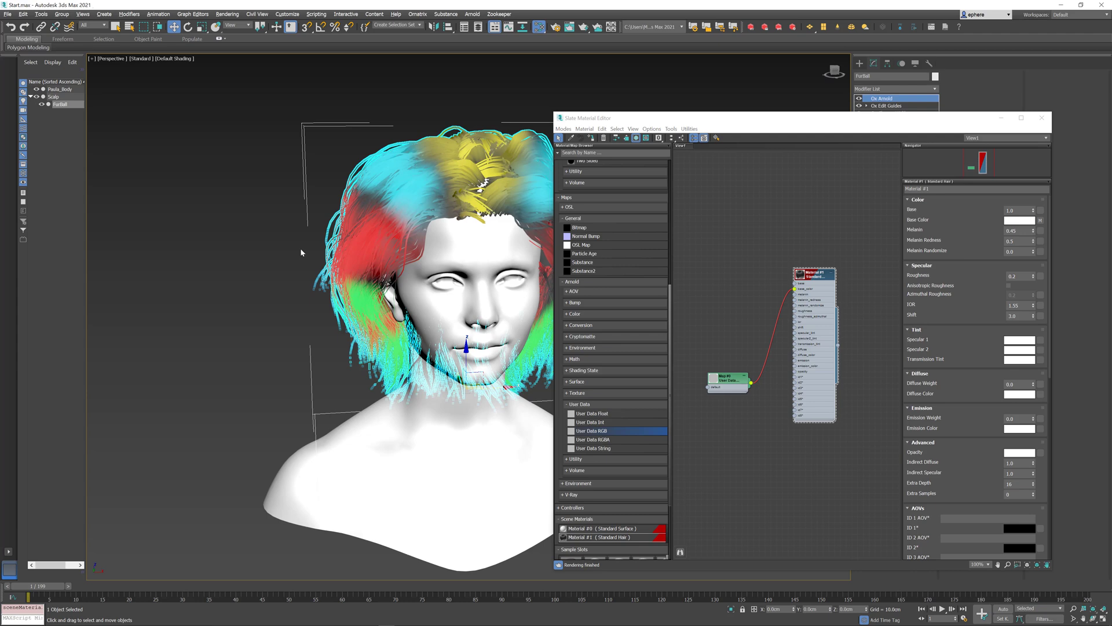
{"action": "key", "text": "shift+q"}
Reduce Melanin further to about 0.06 and render again.
{"action": "scroll", "coordinate": [504, 245], "scroll_direction": "up", "scroll_amount": 5}
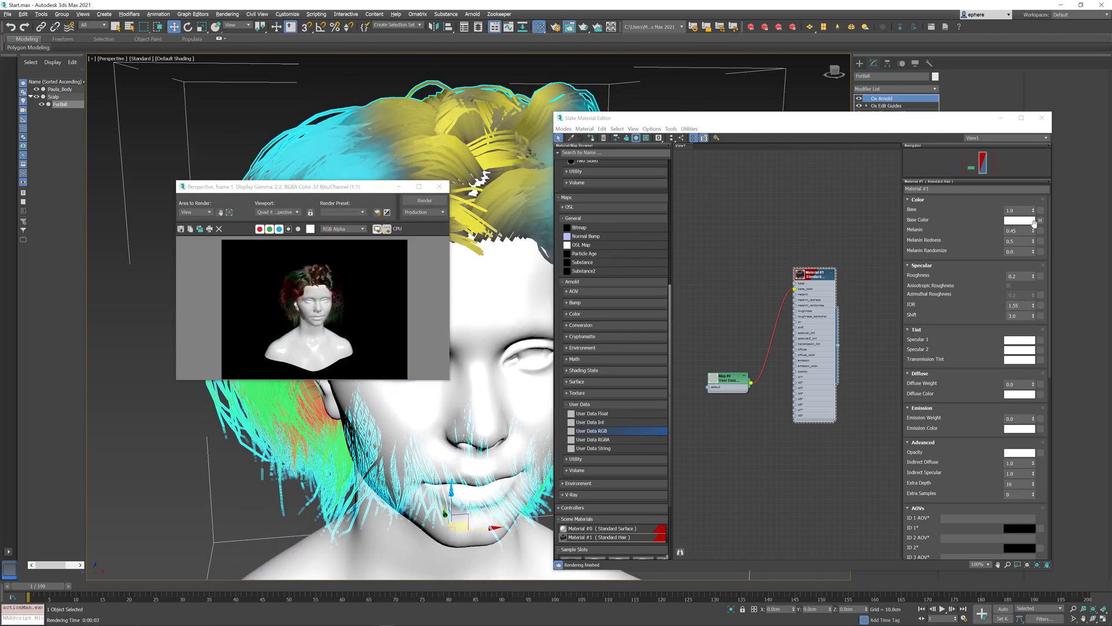
{"action": "left_click_drag", "start_coordinate": [1034, 231], "coordinate": [1038, 248]}
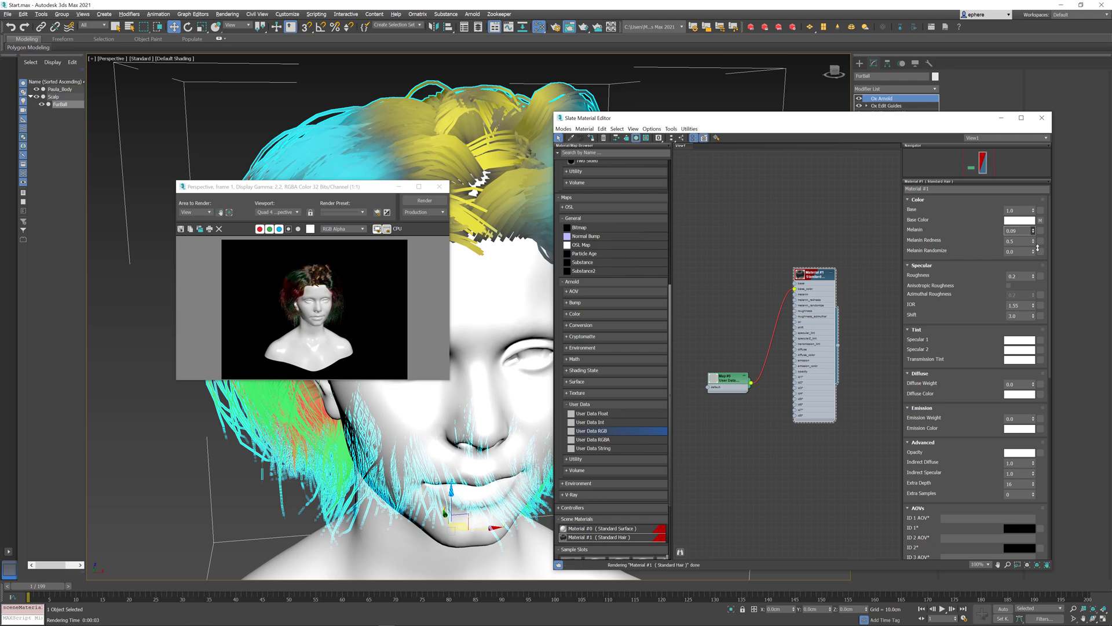
{"action": "left_click", "coordinate": [503, 123]}
{"action": "key", "text": "shift+q"}
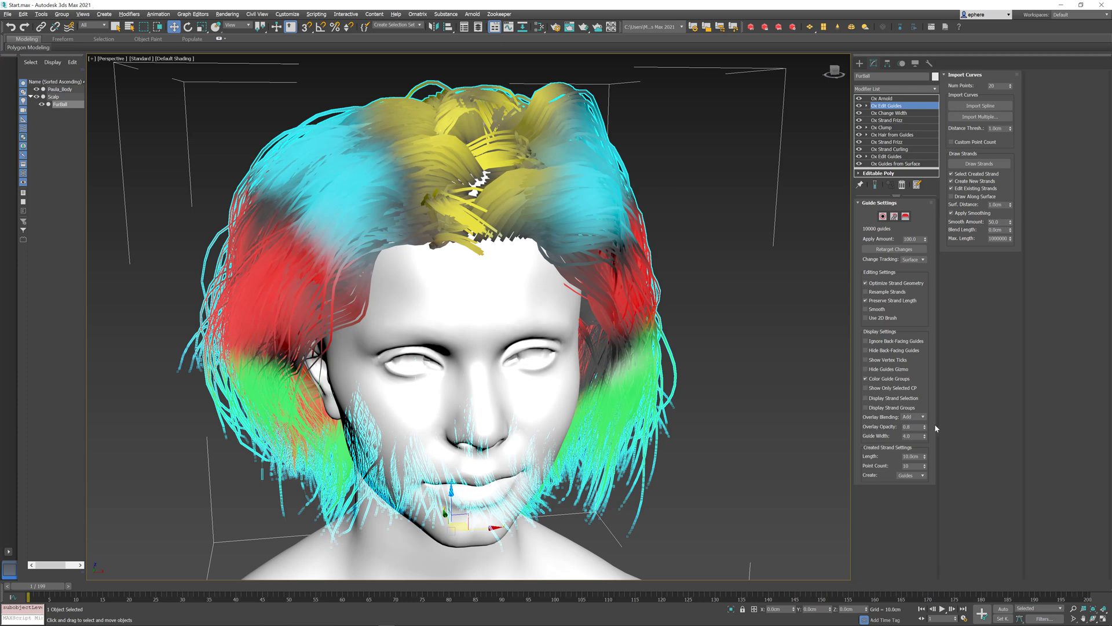
Set guide overlay opacity to 0.85 with Add blending, then activate the first brush mode.
{"action": "left_click_drag", "start_coordinate": [926, 428], "coordinate": [952, 424]}
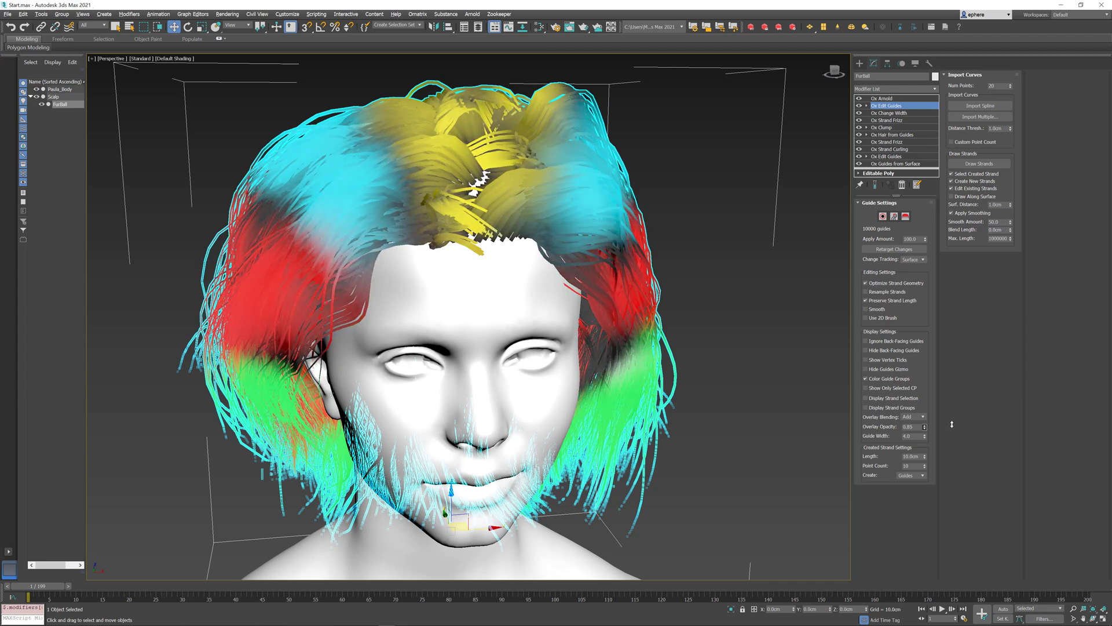
{"action": "left_click", "coordinate": [922, 417]}
{"action": "left_click", "coordinate": [910, 426]}
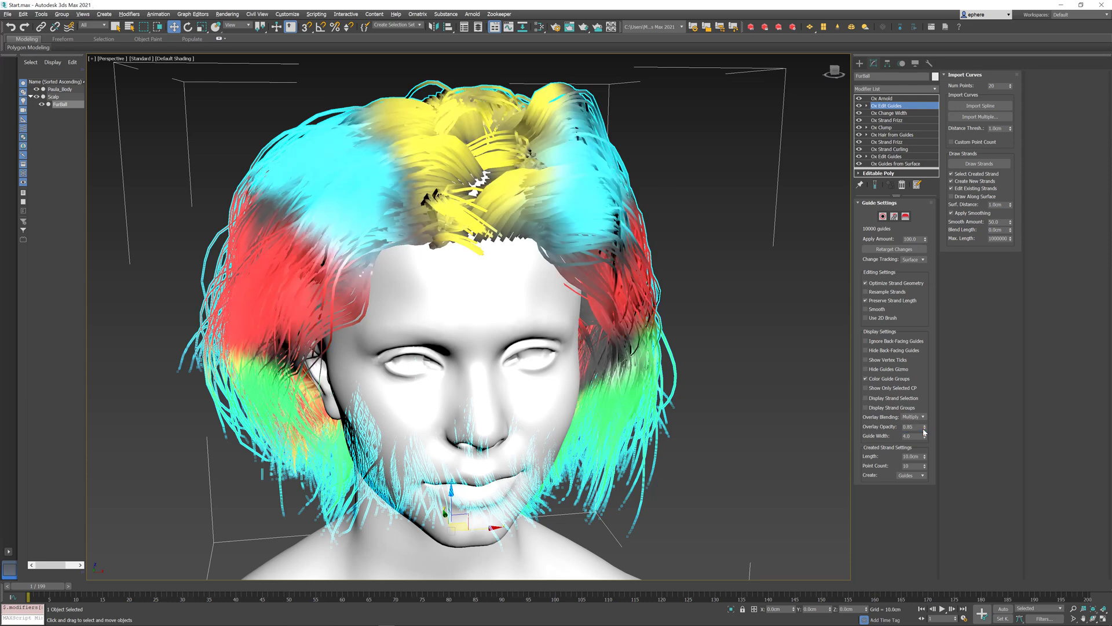
{"action": "left_click", "coordinate": [925, 417]}
{"action": "left_click", "coordinate": [911, 424]}
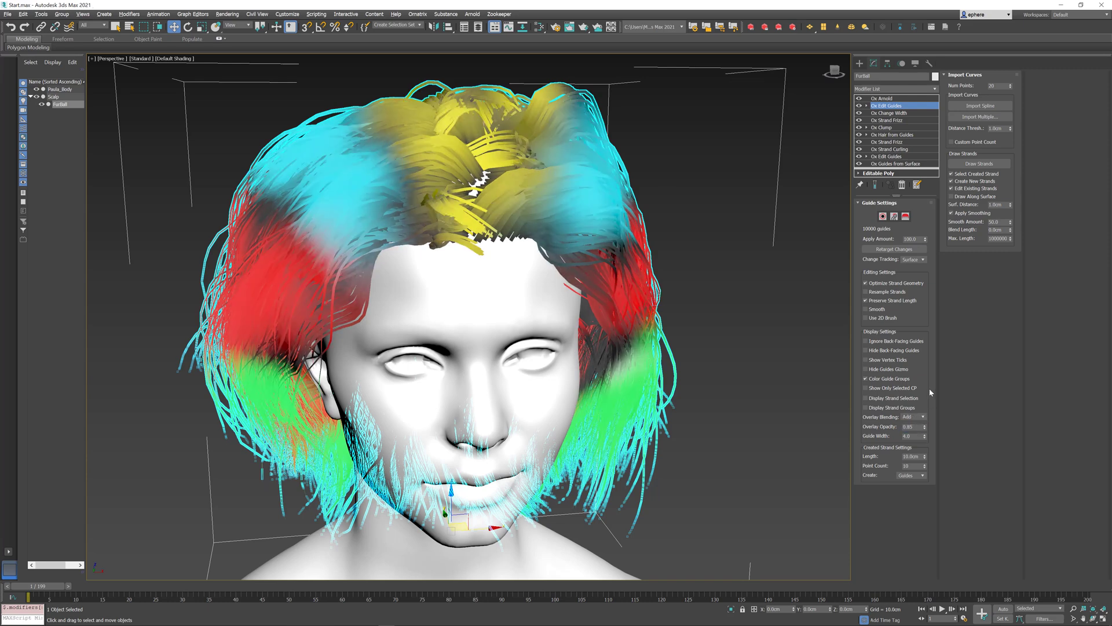
{"action": "mouse_move", "coordinate": [897, 380]}
{"action": "left_click", "coordinate": [883, 218]}
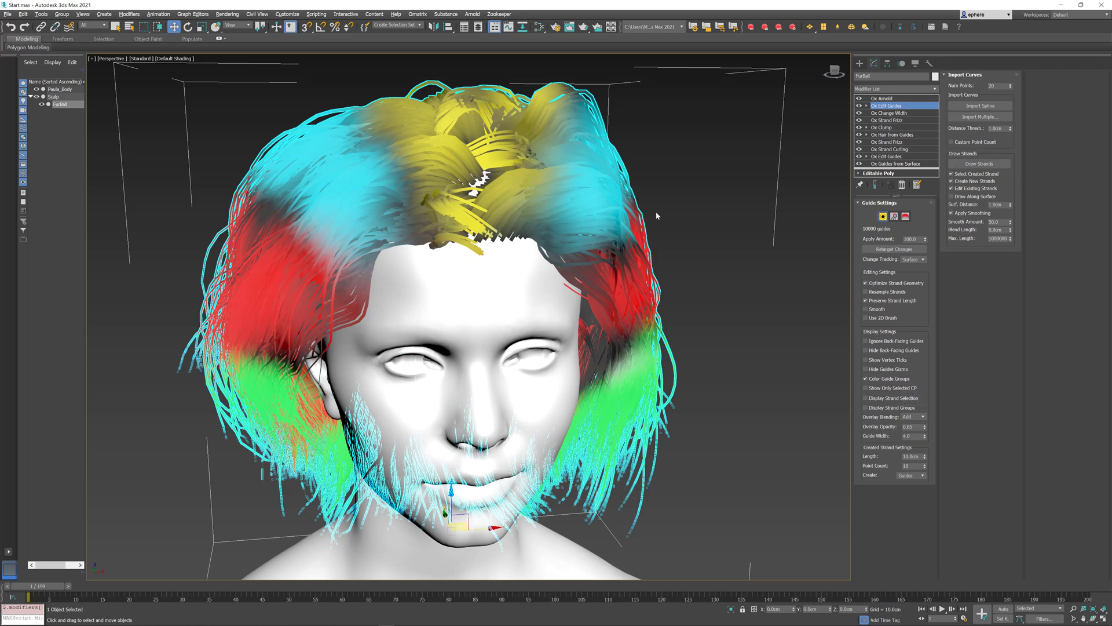